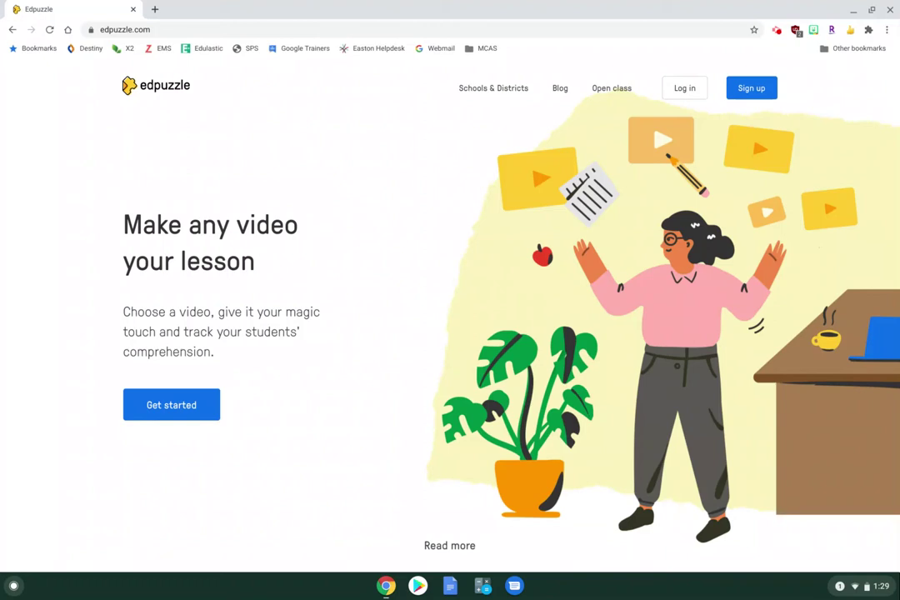
- View the teacher sign-up options and return to the Edpuzzle start page
click(760, 90)
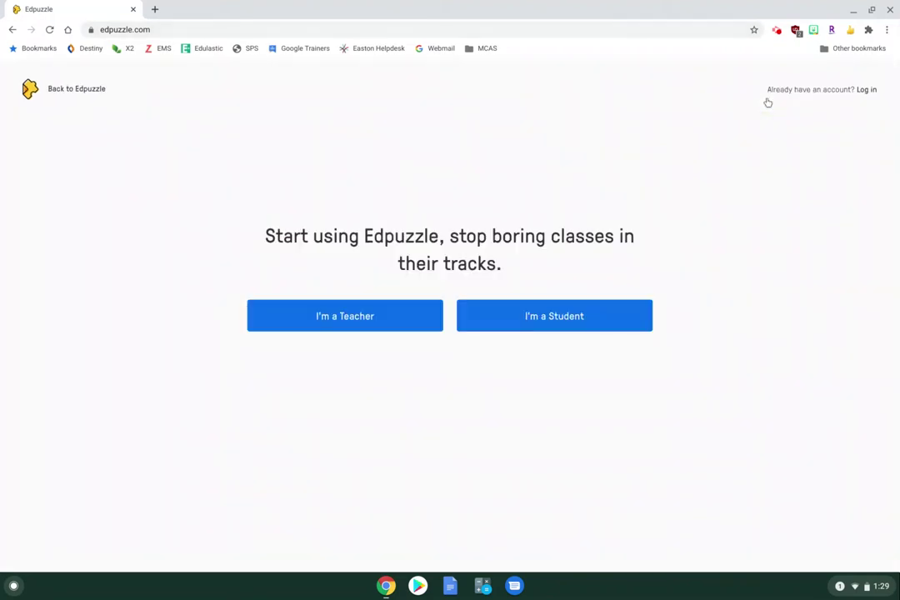
click(352, 315)
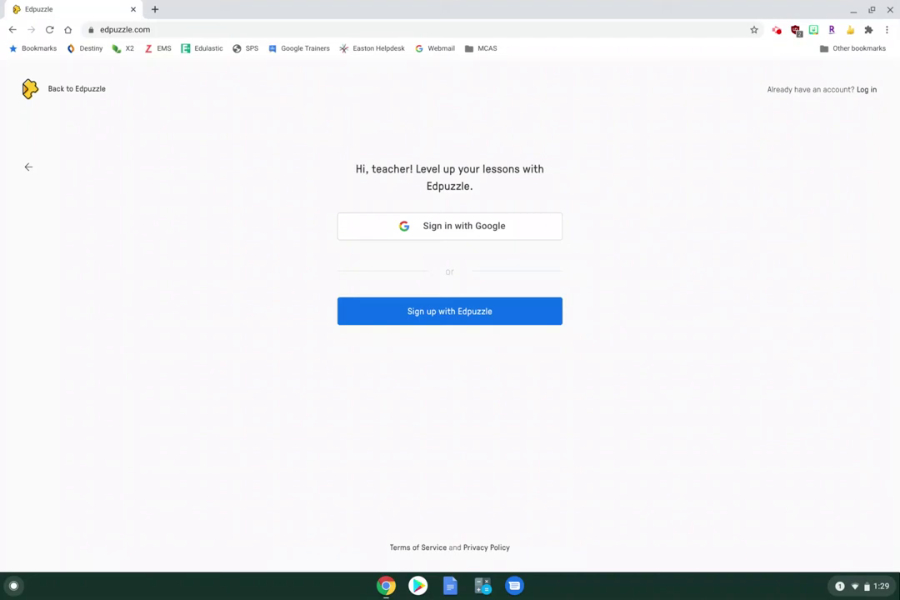
click(32, 92)
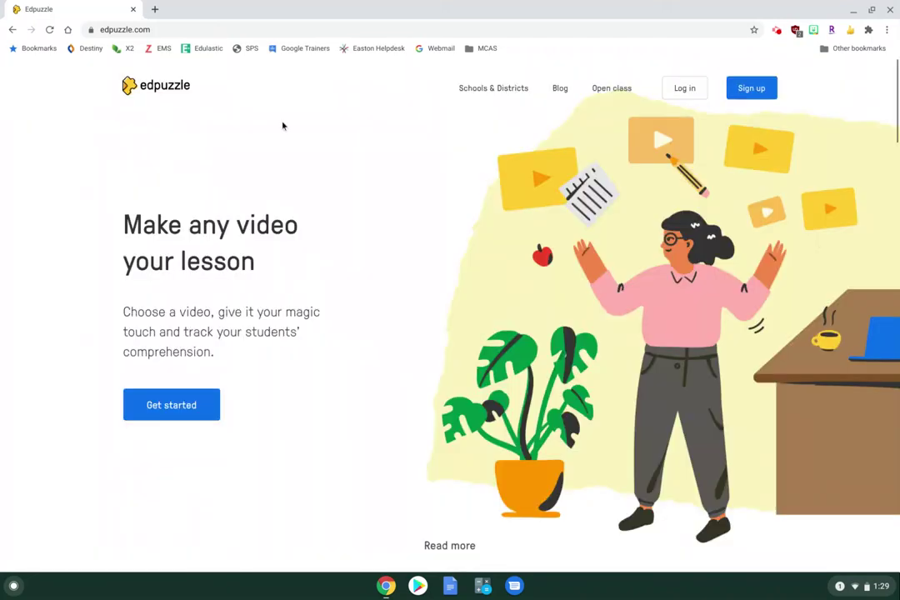
- Log in to the existing teacher account with Edpuzzle credentials
click(684, 90)
click(345, 292)
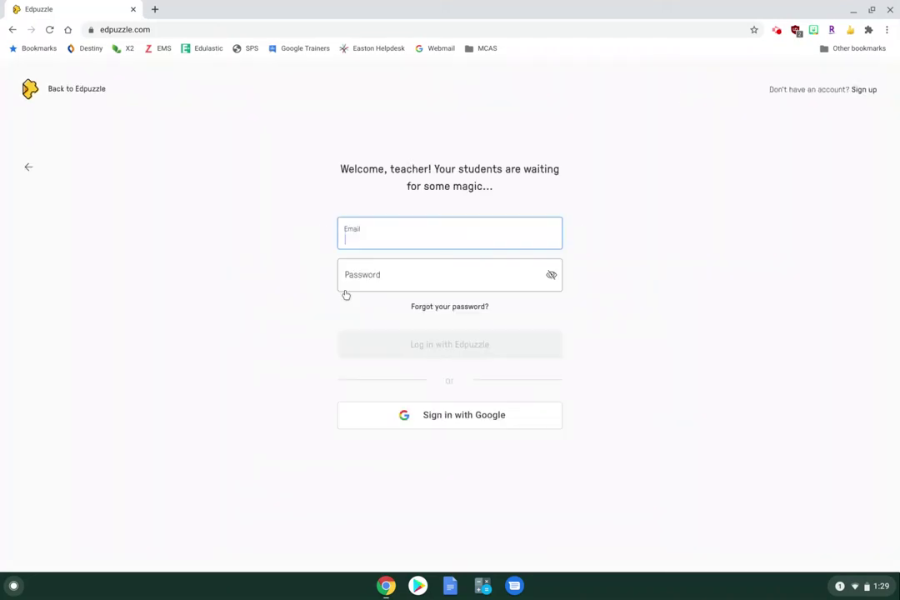
click(425, 353)
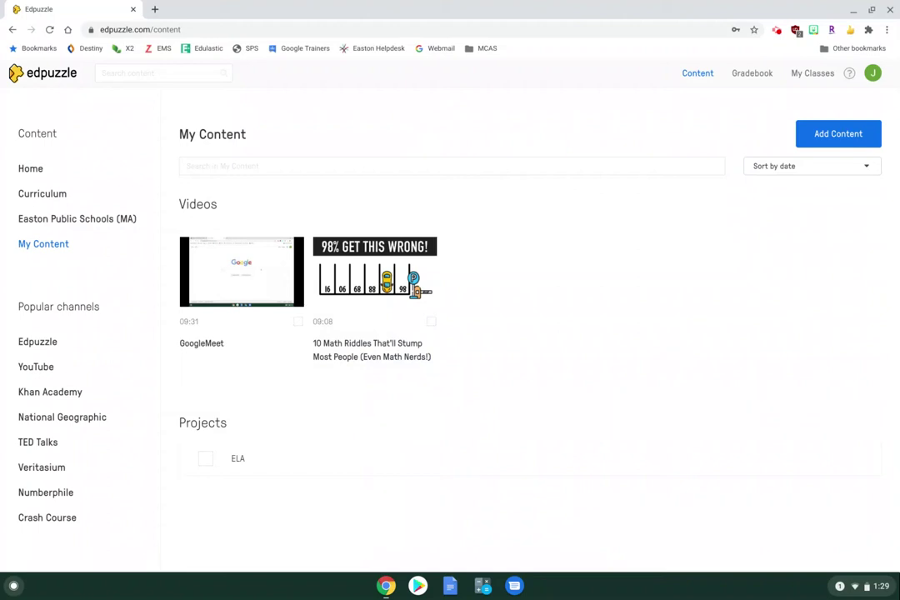
- View the Home and Curriculum content pages
click(30, 171)
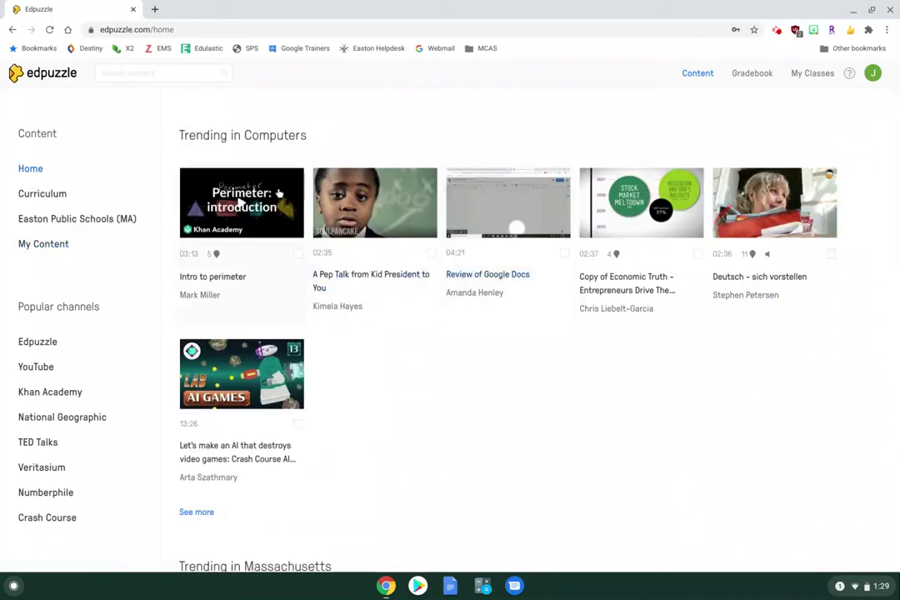
click(41, 197)
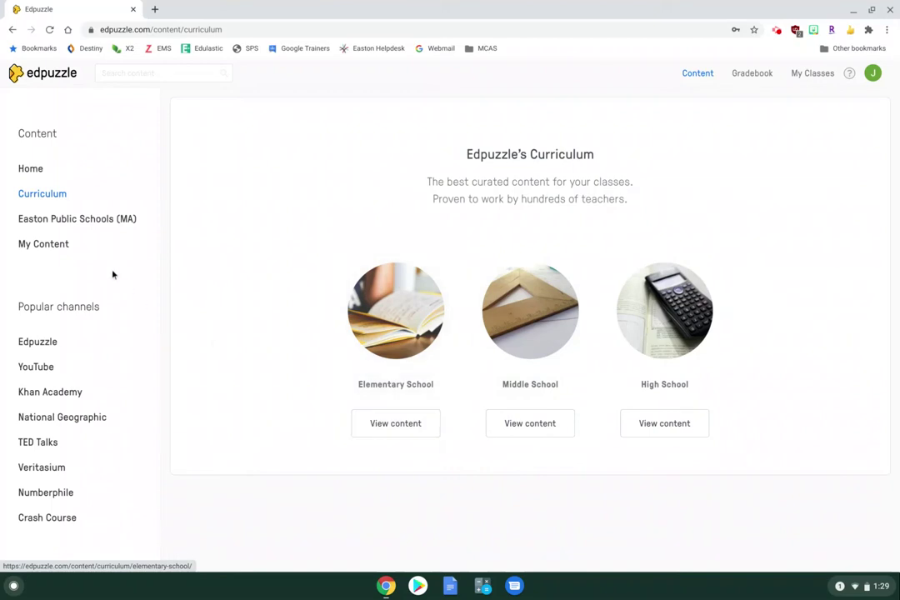
- Browse the Easton Public Schools (MA) network videos without the Computers subject filter, and return to My Content
click(85, 219)
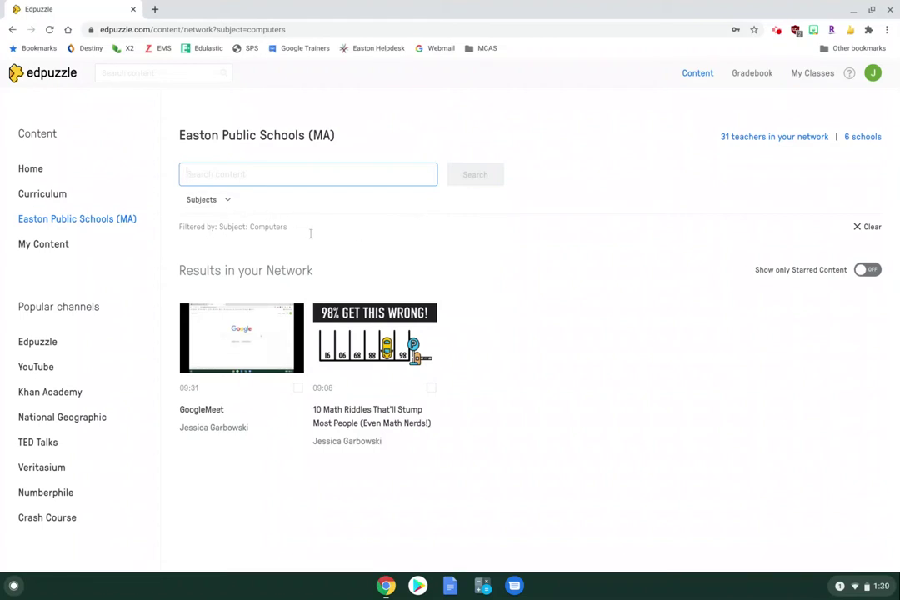
click(871, 227)
scroll(642, 267, down, 5)
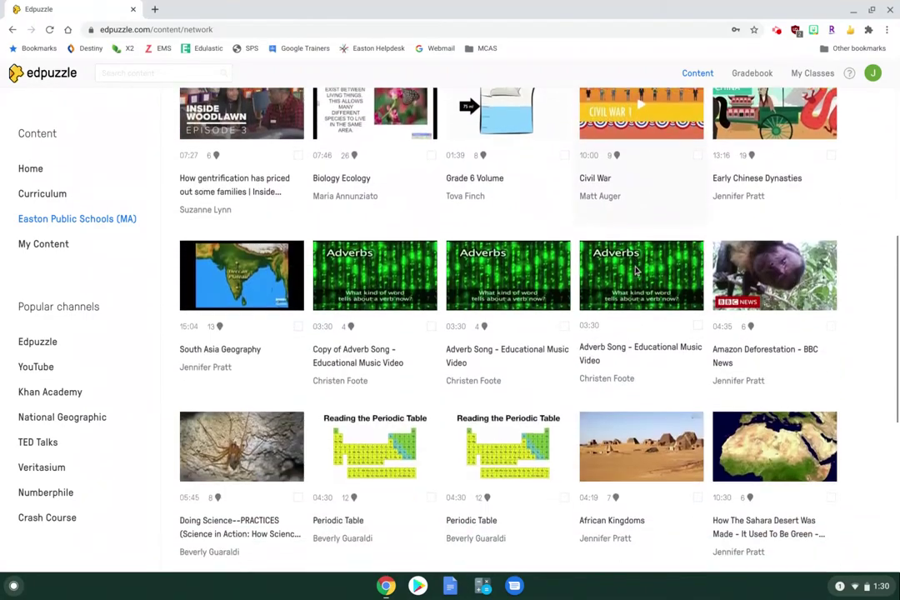
scroll(635, 270, down, 10)
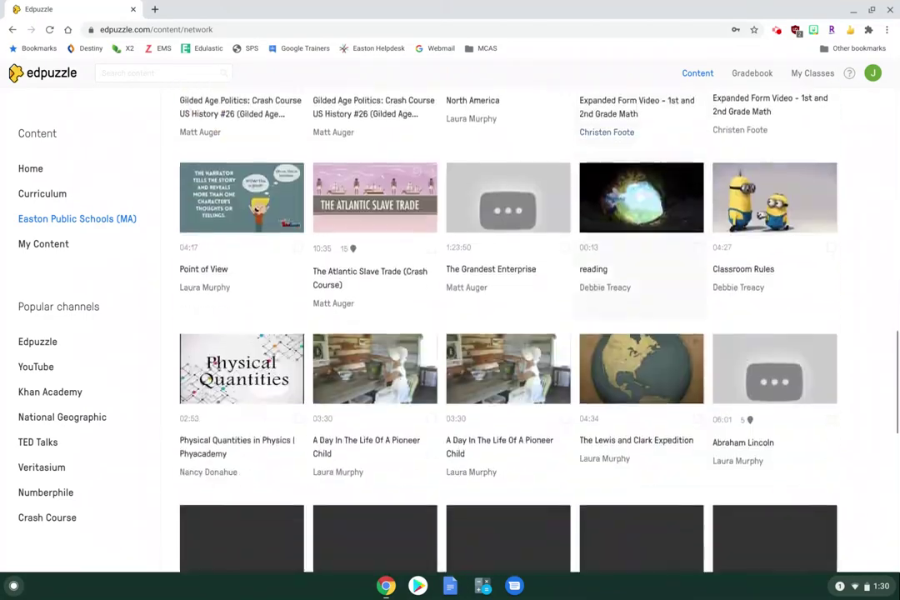
scroll(640, 254, down, 7)
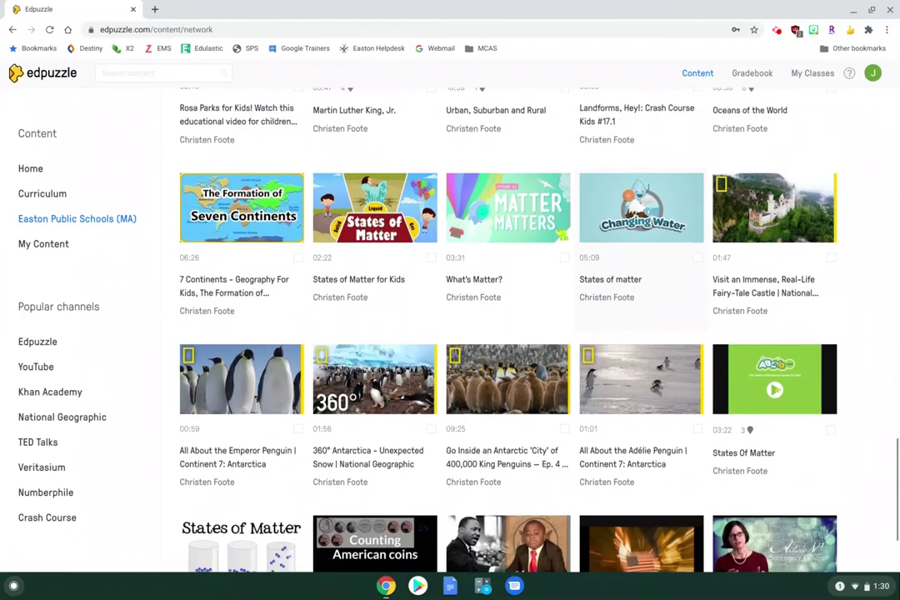
scroll(640, 250, down, 4)
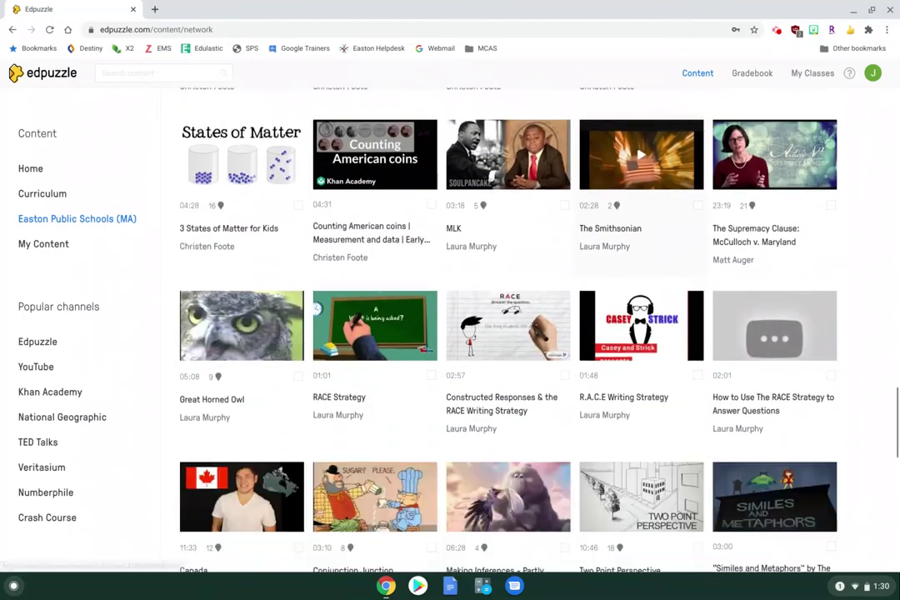
scroll(640, 250, down, 8)
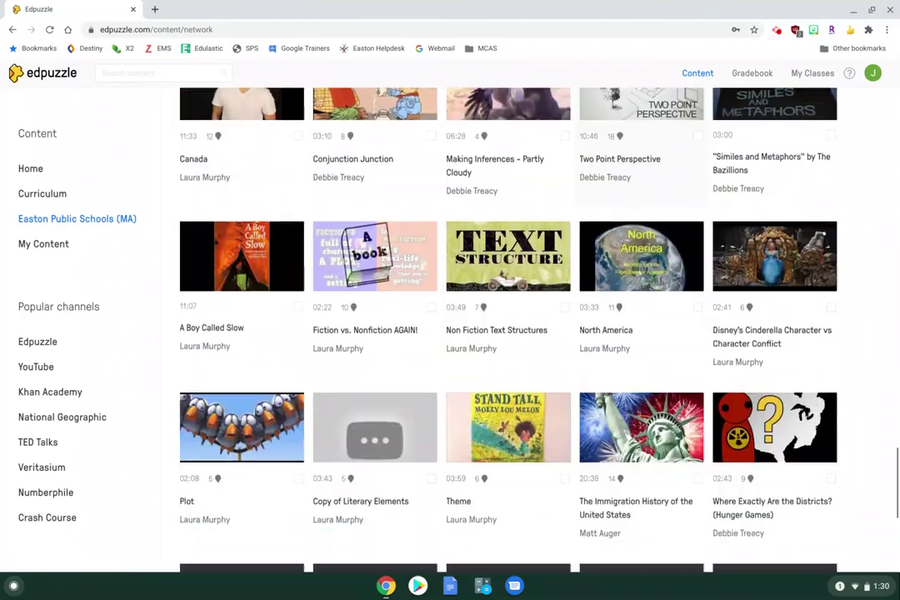
scroll(640, 242, down, 3)
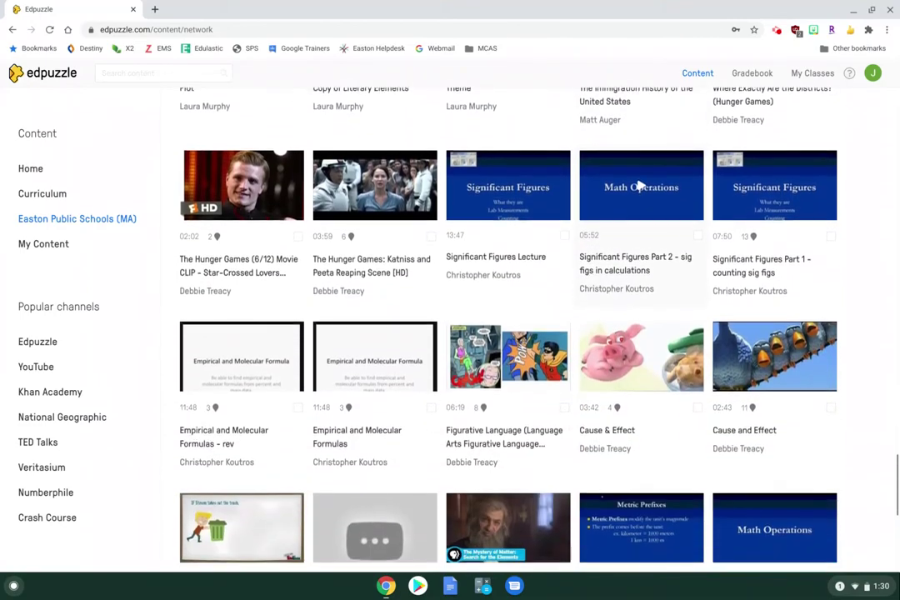
scroll(639, 183, up, 10)
scroll(508, 333, up, 10)
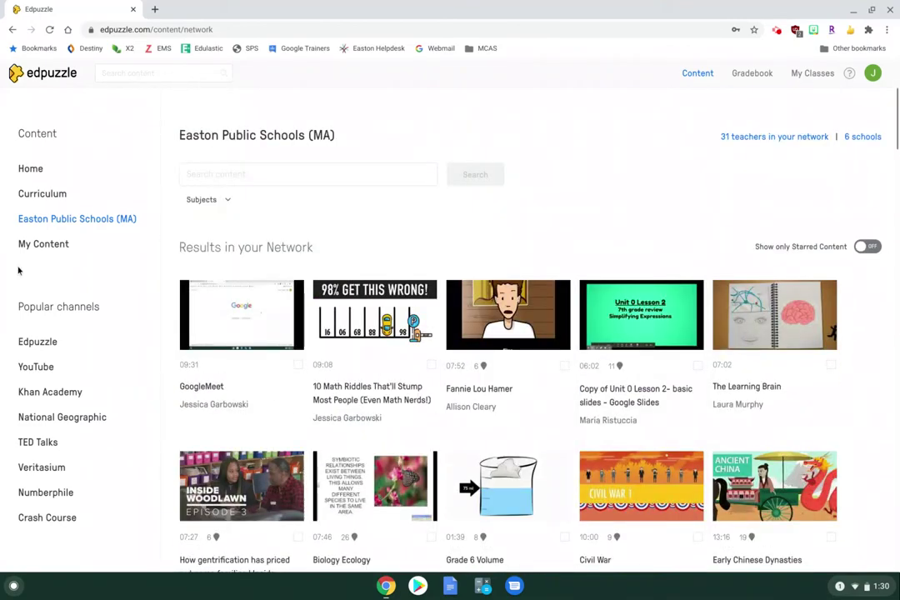
click(31, 247)
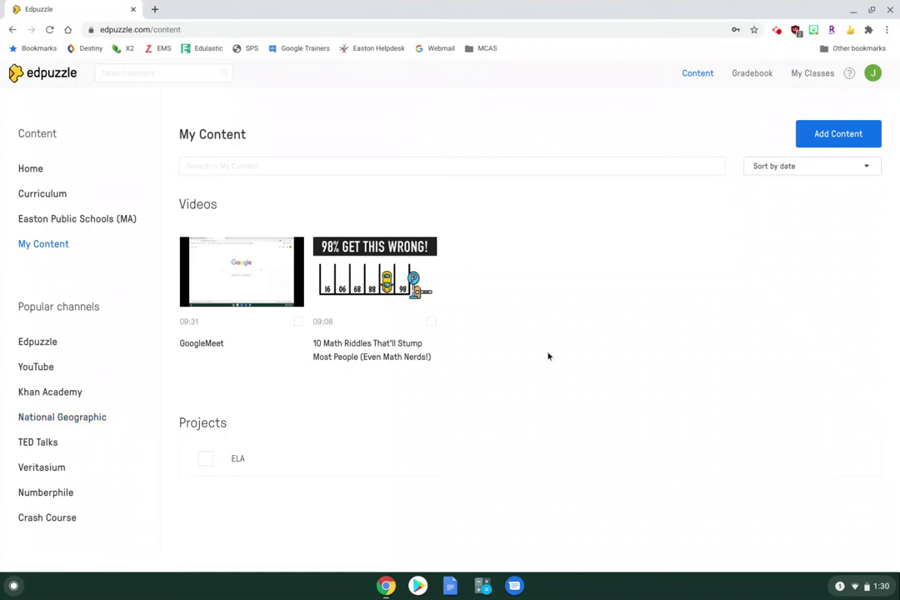
- Create a new class named "Practice 2" with the Classic class type
click(814, 74)
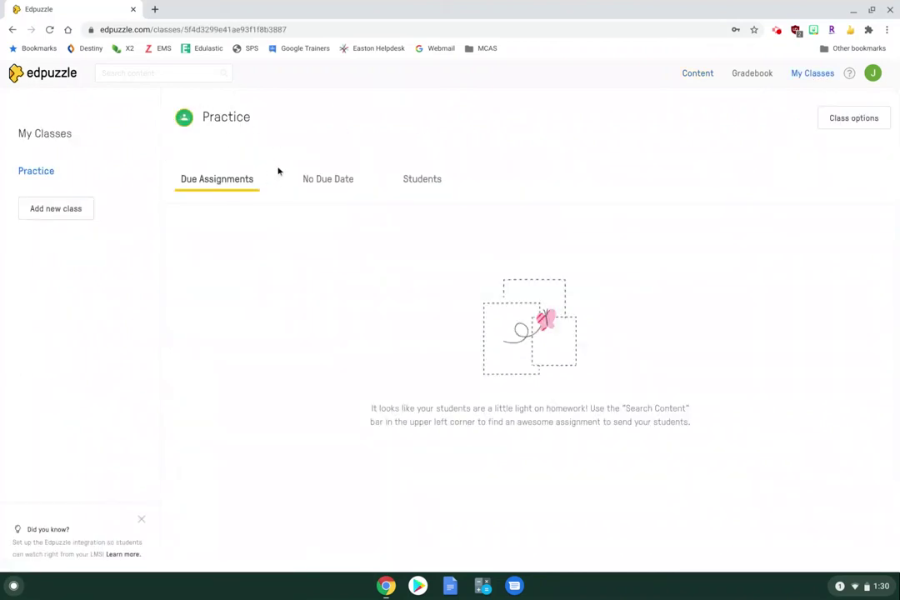
click(48, 214)
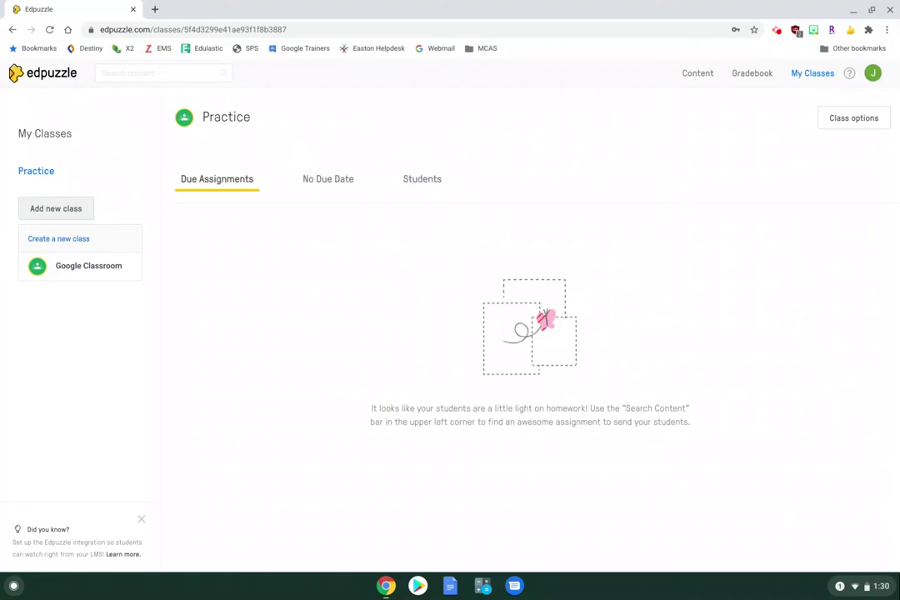
click(46, 239)
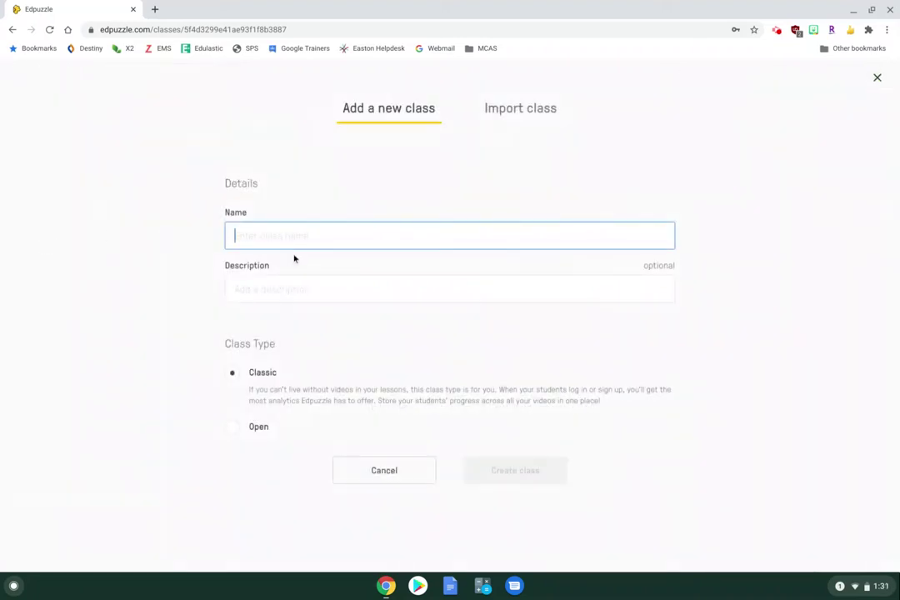
text(Practice 2)
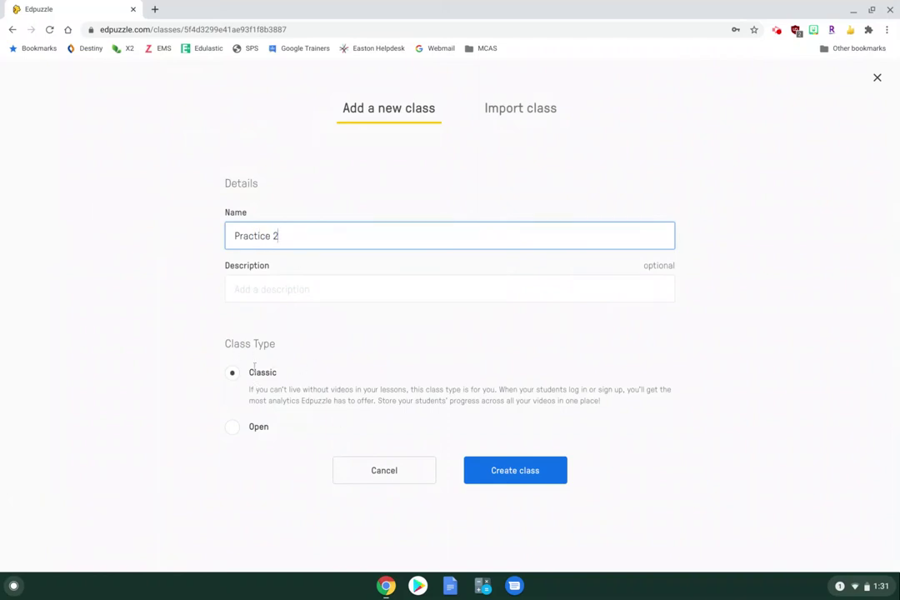
click(517, 470)
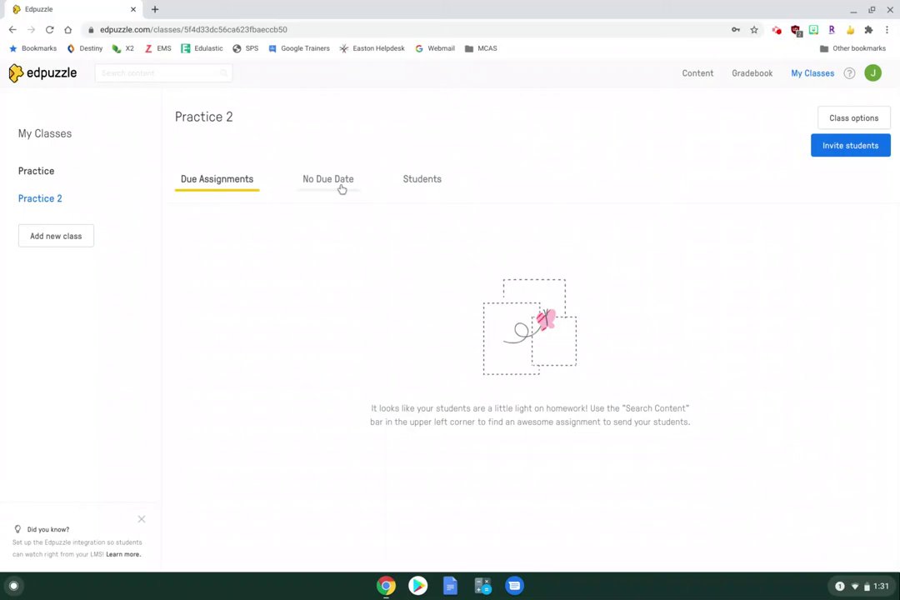
- View the student list of the Practice 2 class and its options for inviting students
click(426, 188)
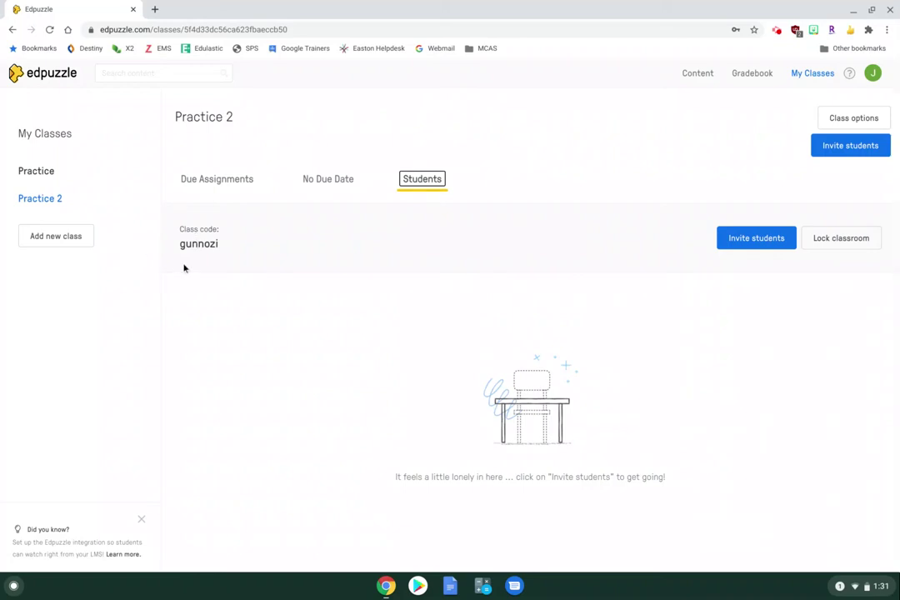
click(758, 242)
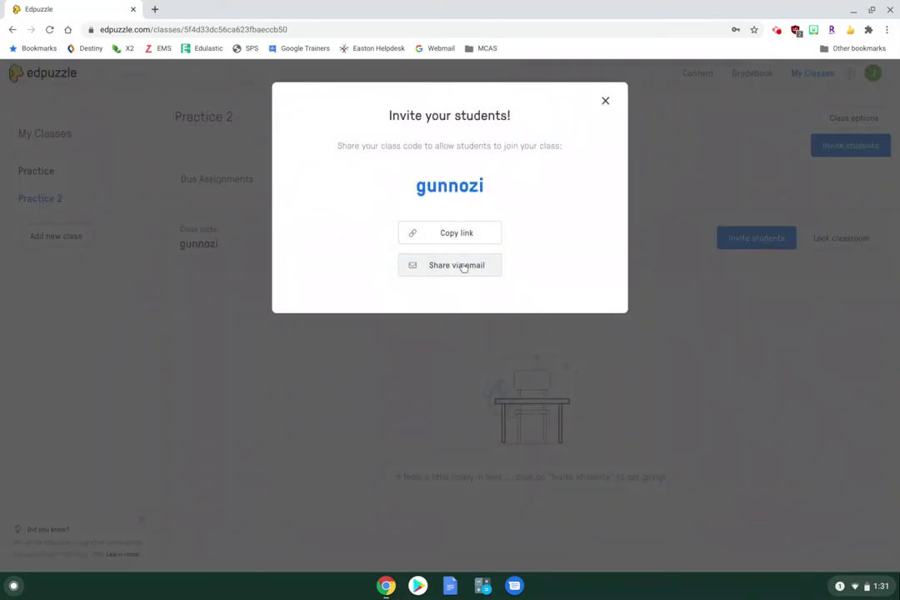
click(608, 103)
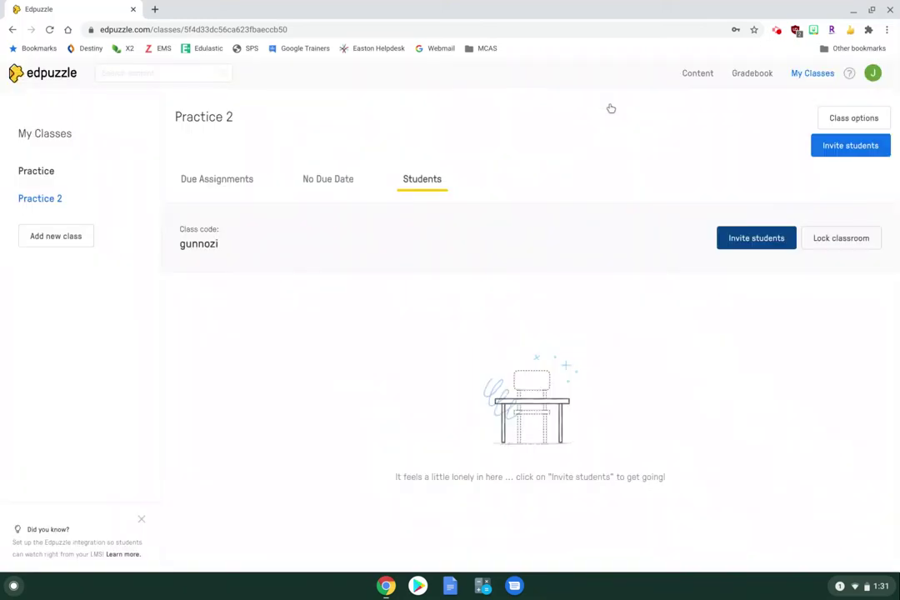
click(63, 239)
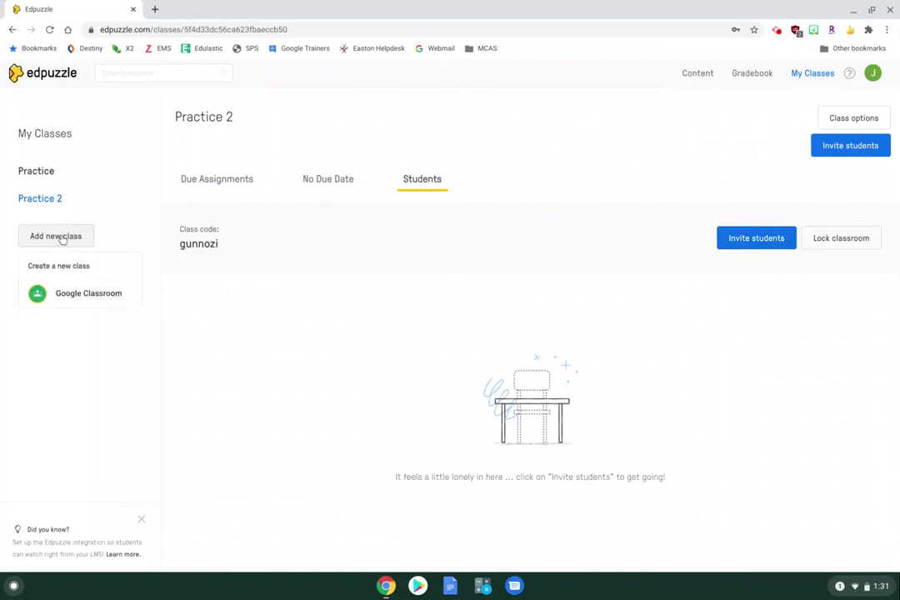
click(70, 297)
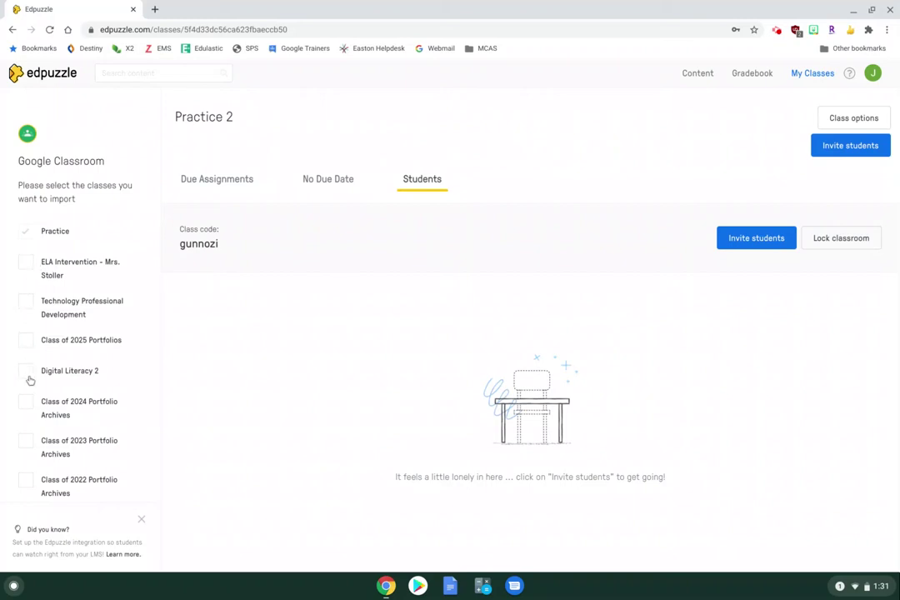
scroll(22, 305, down, 3)
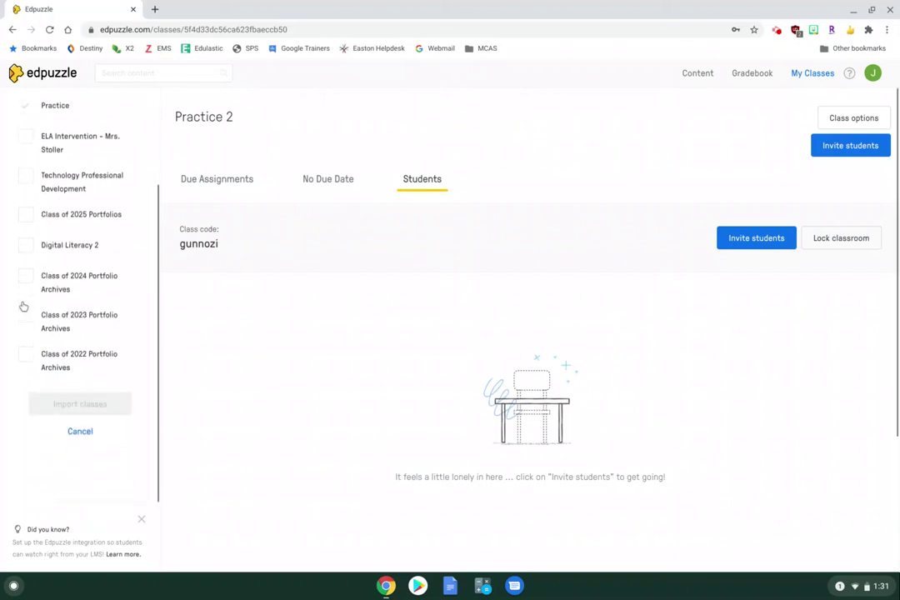
click(25, 315)
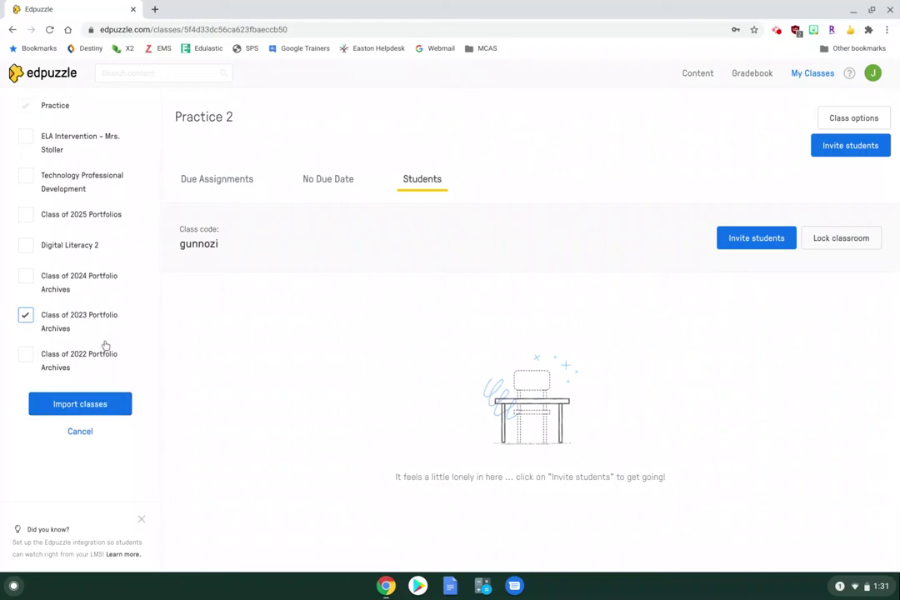
scroll(105, 346, up, 3)
scroll(111, 417, down, 3)
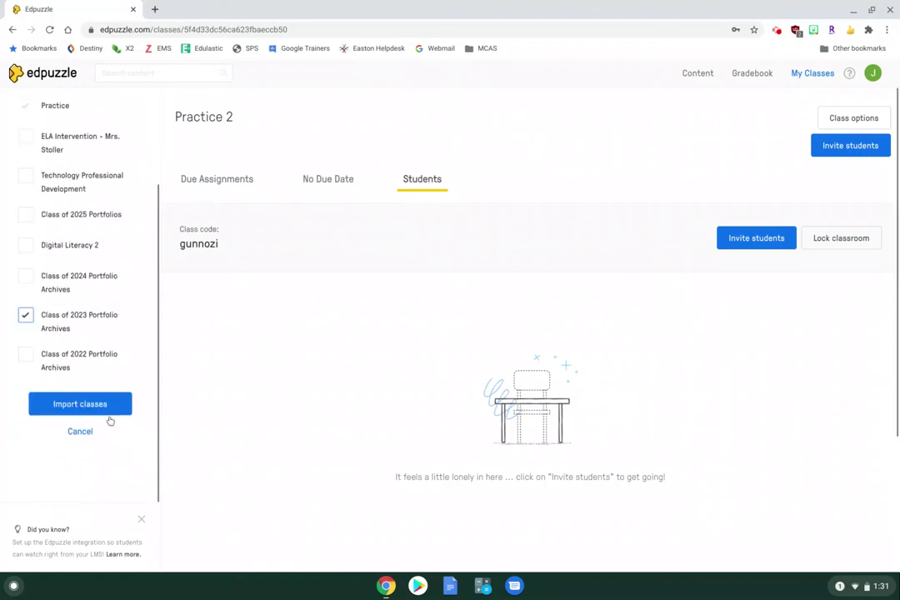
click(81, 433)
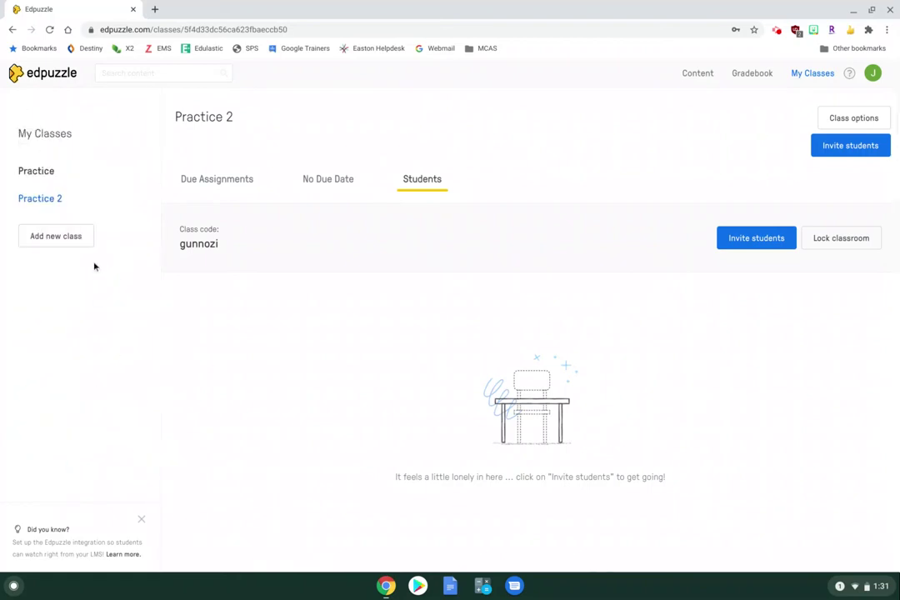
- Import the students of the Practice class from Google Classroom
click(46, 175)
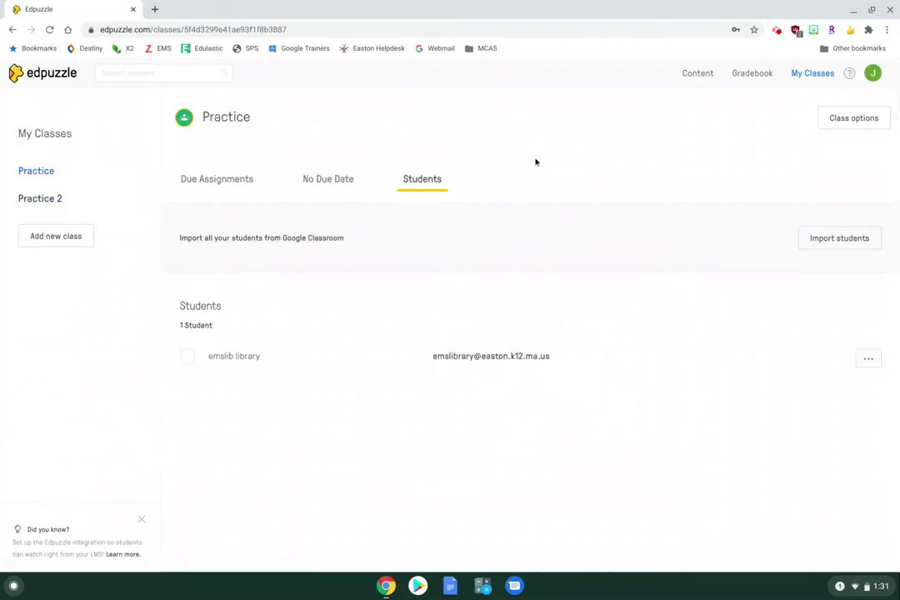
click(425, 182)
click(821, 244)
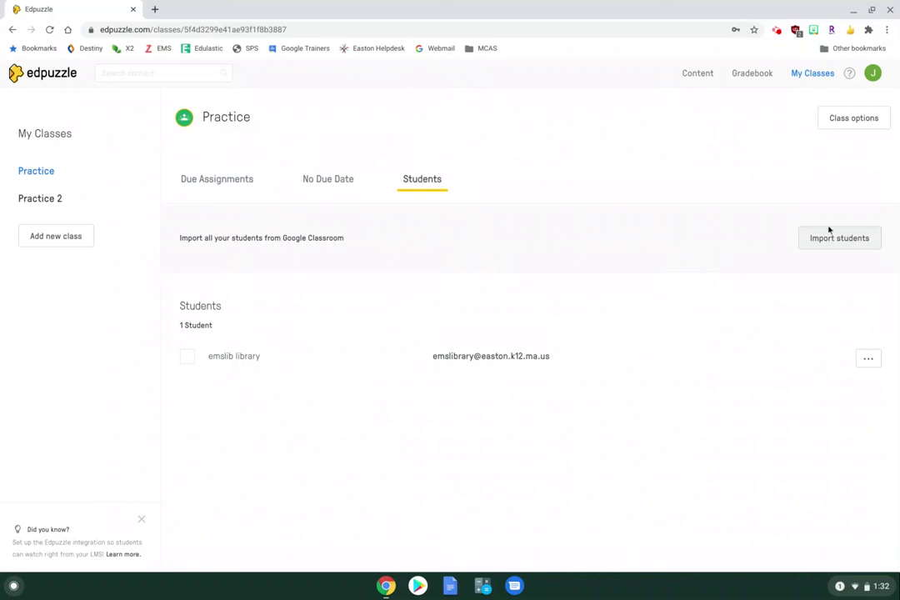
click(831, 251)
- Open the trending video "A Pep Talk from Kid President to You" from the content home page for editing
click(700, 79)
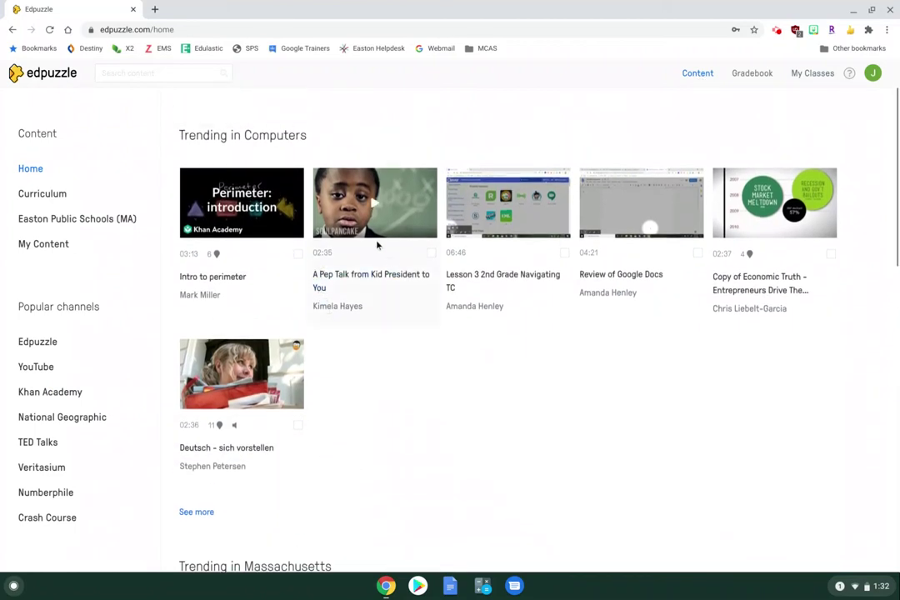
click(431, 254)
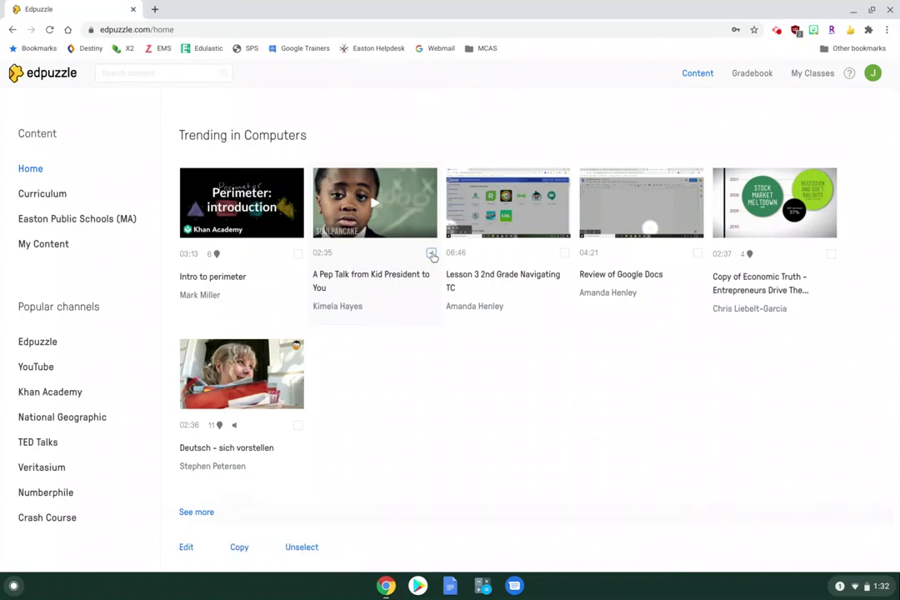
click(185, 547)
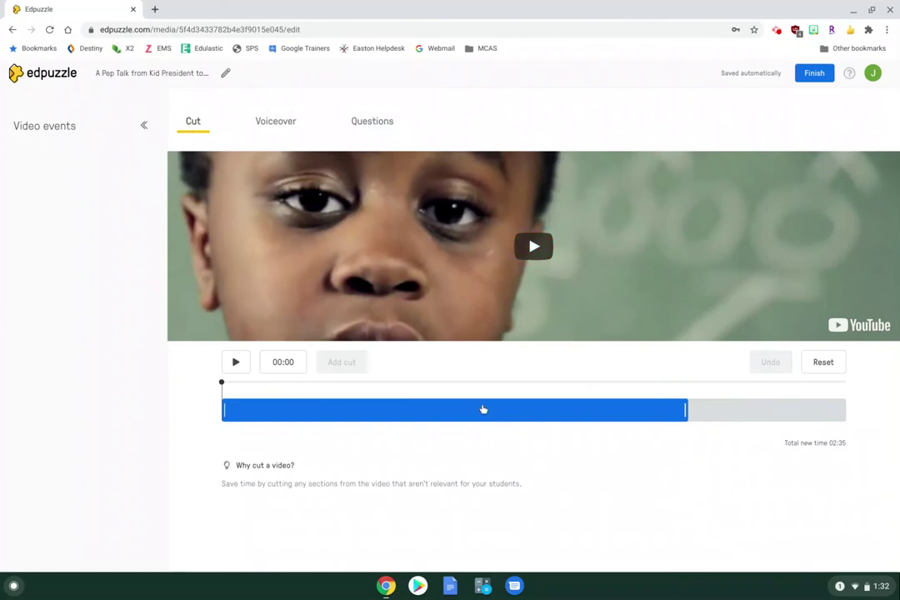
- Start a multiple-choice question at 00:00 asking "How are you?" with the answer choices "Good" and "Bad"
click(273, 123)
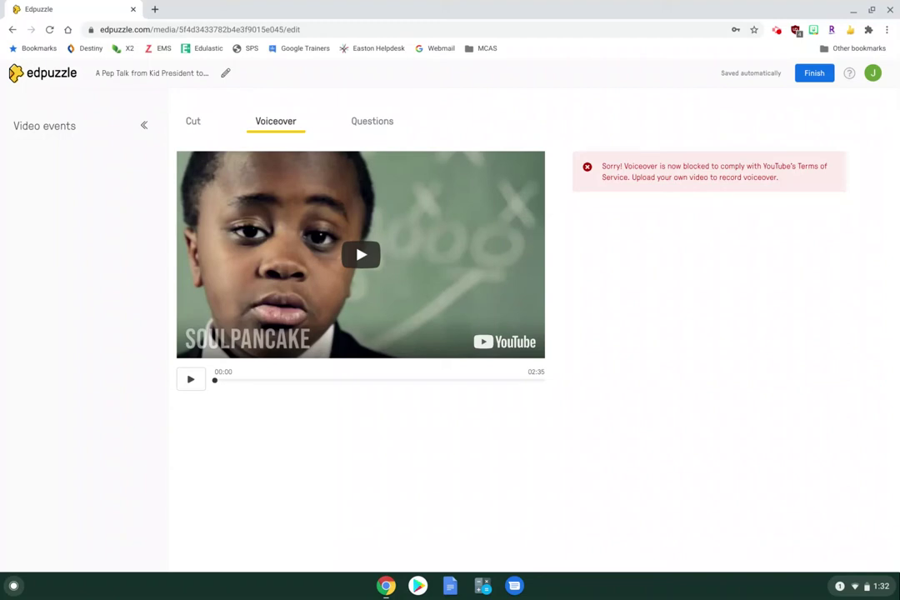
click(373, 123)
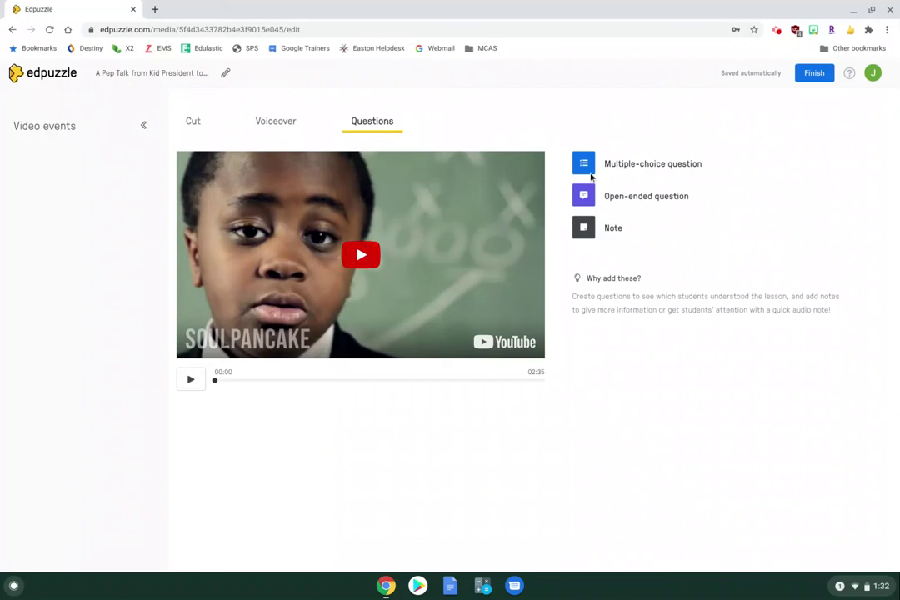
click(621, 165)
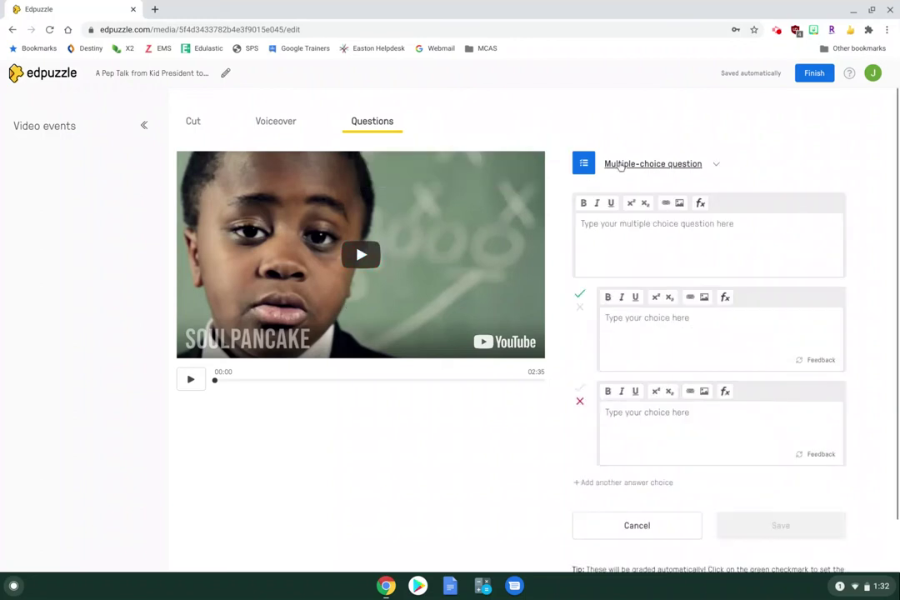
click(632, 227)
text(How ar)
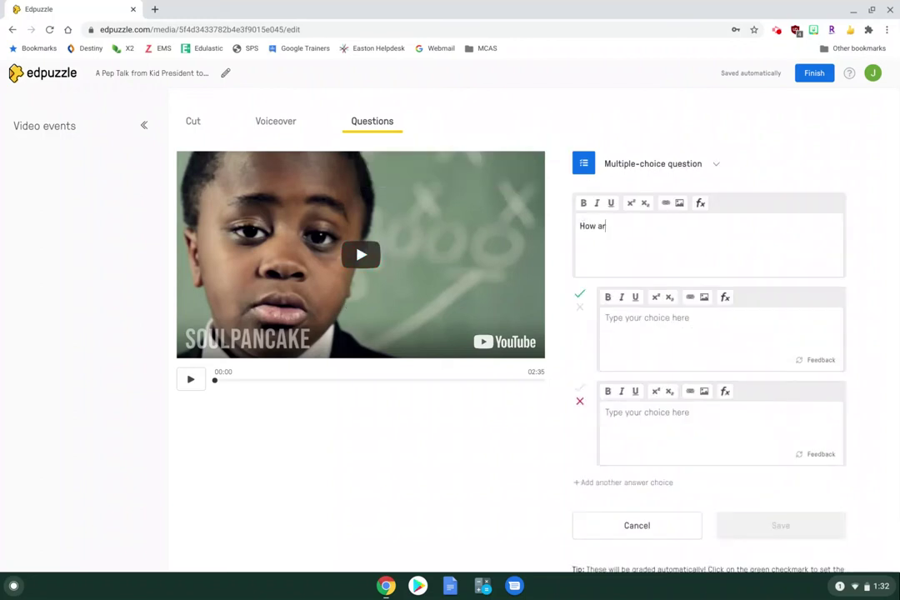
text(e you?)
scroll(687, 338, down, 1)
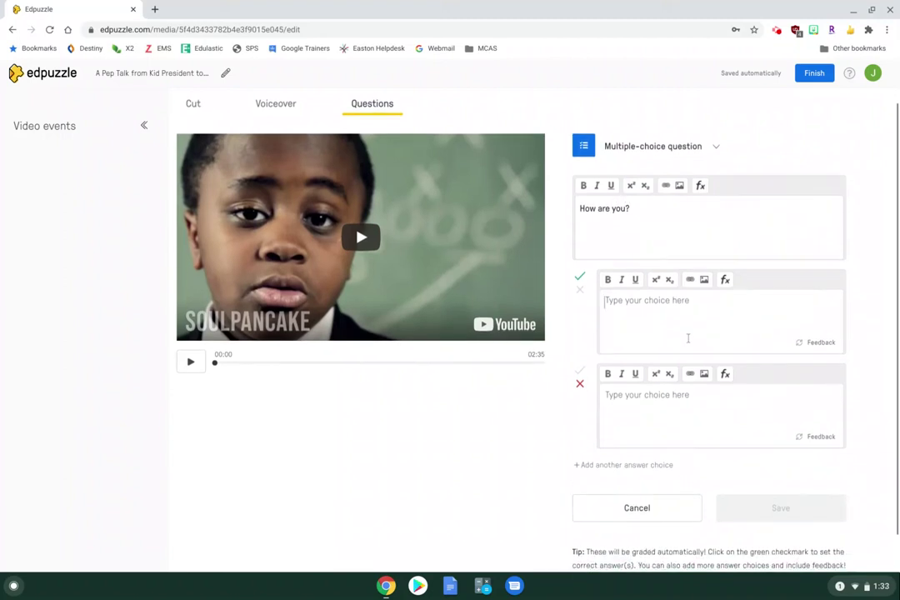
text(Good)
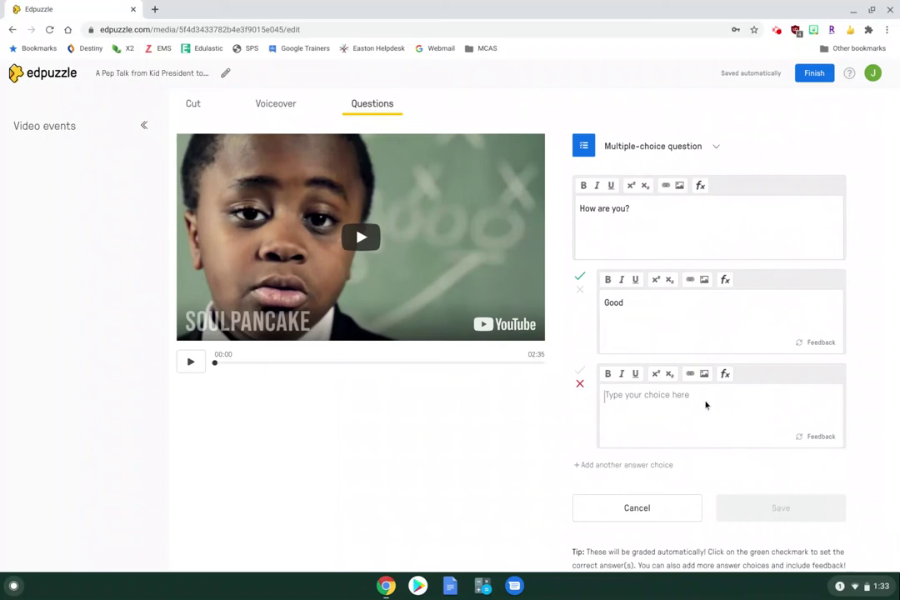
text(Bad)
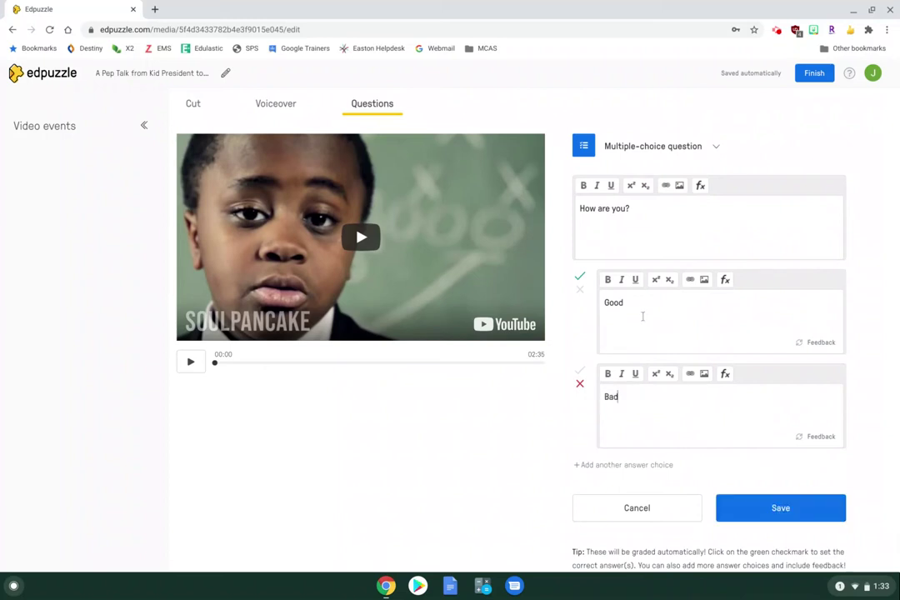
- Mark "Good" as the correct answer, add "Ok" as a third choice, and save the multiple-choice question
click(580, 287)
click(580, 283)
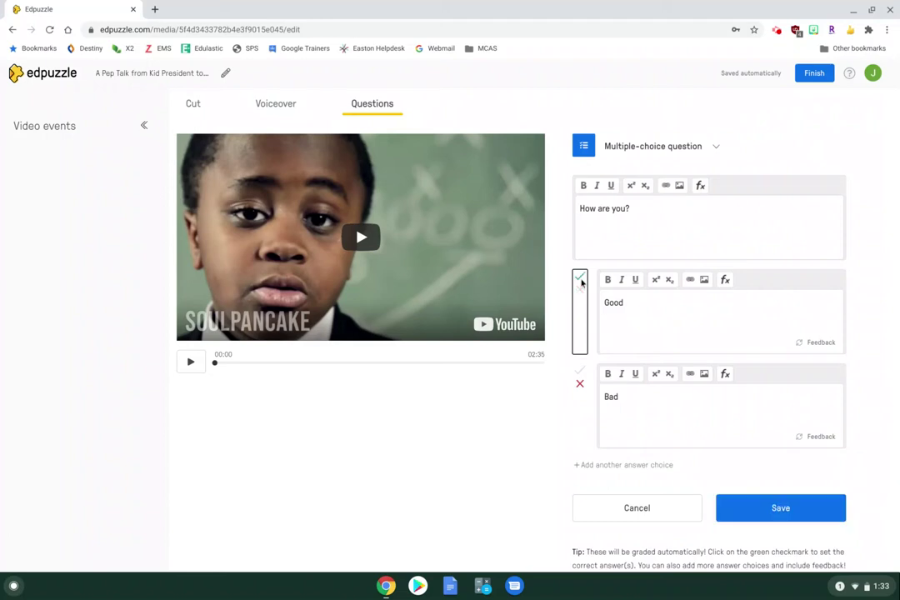
scroll(578, 383, down, 1)
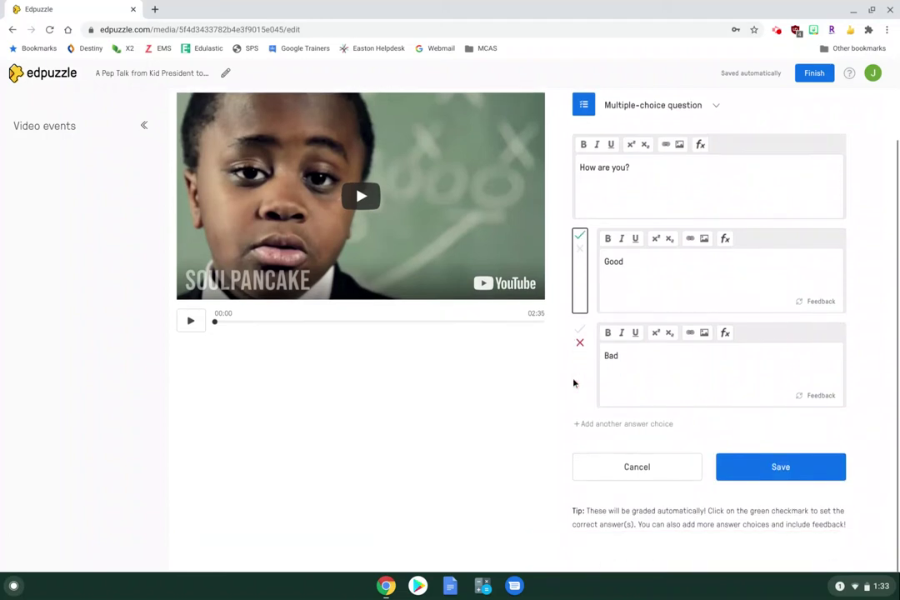
click(603, 426)
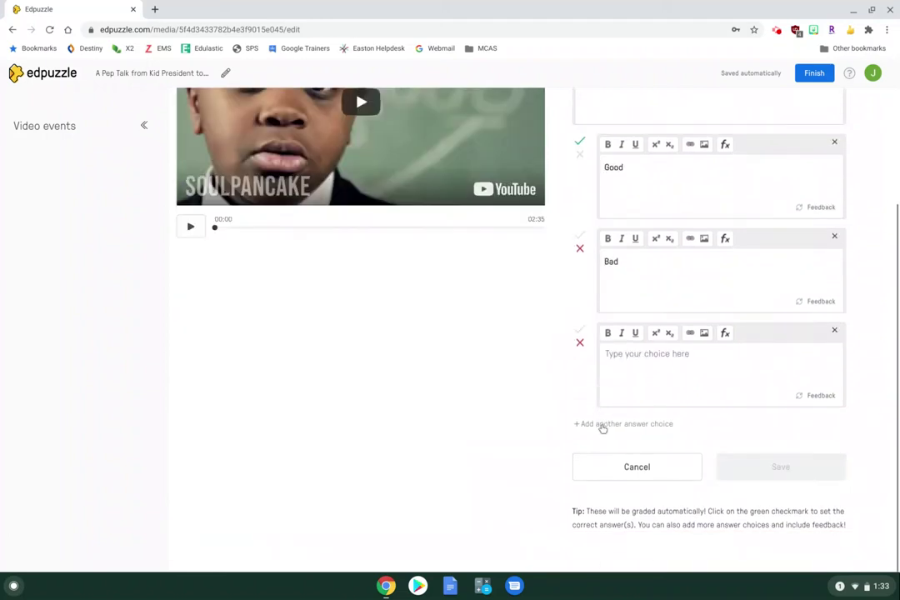
text(0)
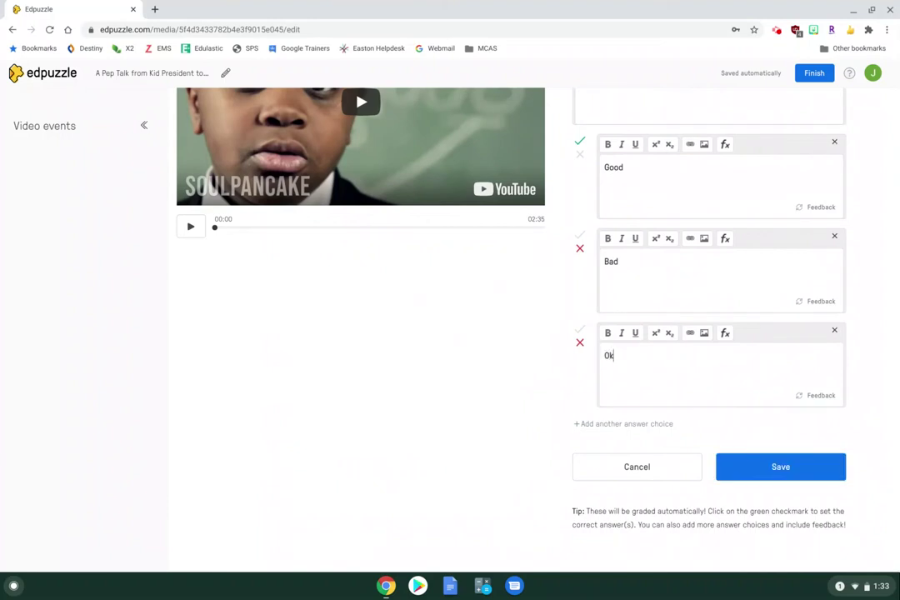
click(776, 478)
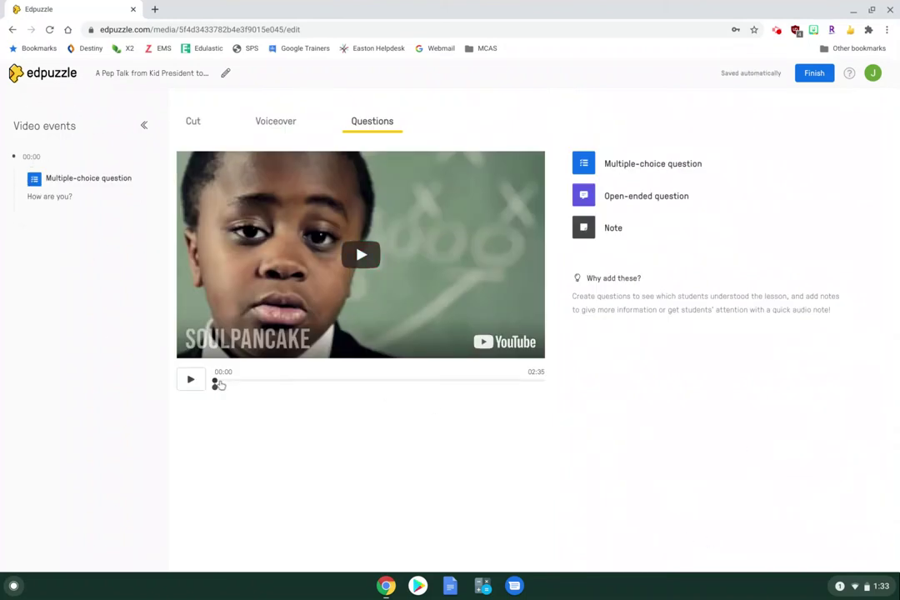
- Add an open-ended question at 00:30 in the video asking "What are you thinking?" and save it
click(256, 383)
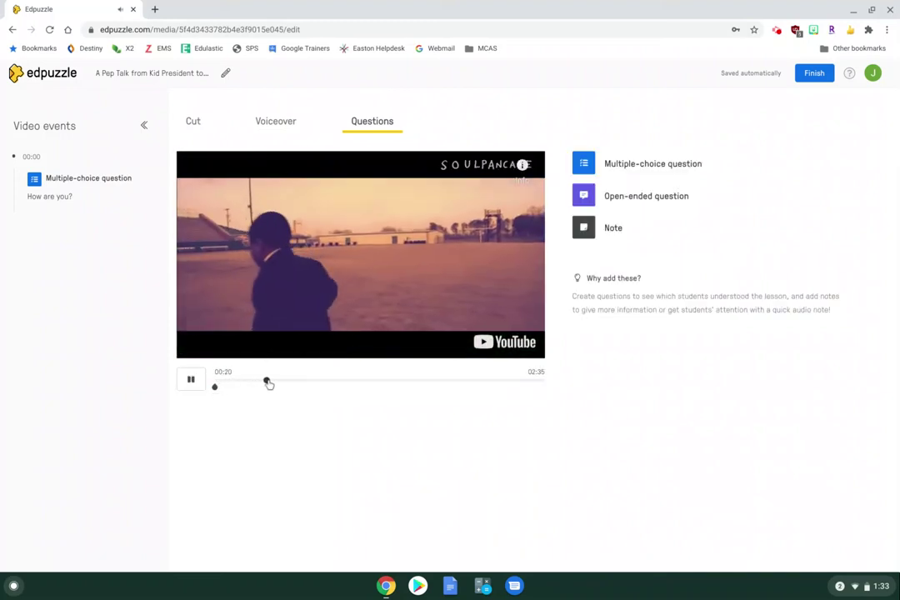
click(279, 381)
click(188, 379)
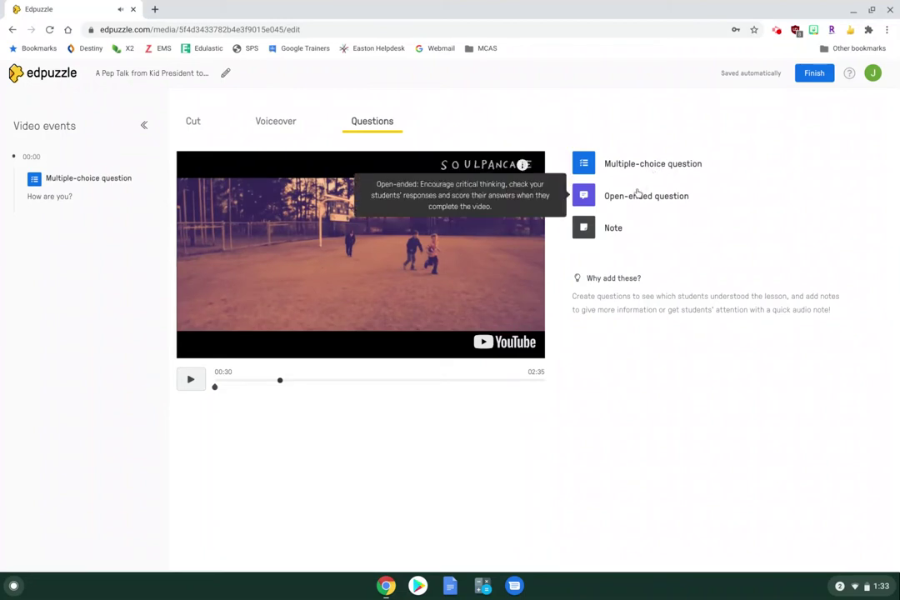
click(638, 193)
text(Wh)
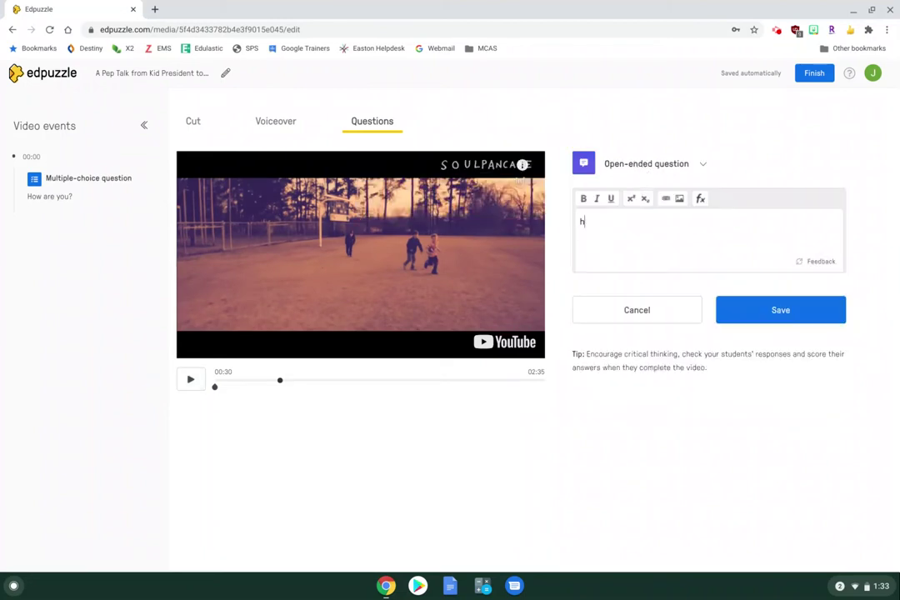
text(at are y)
key(BackSpace)
text(are you thinking)
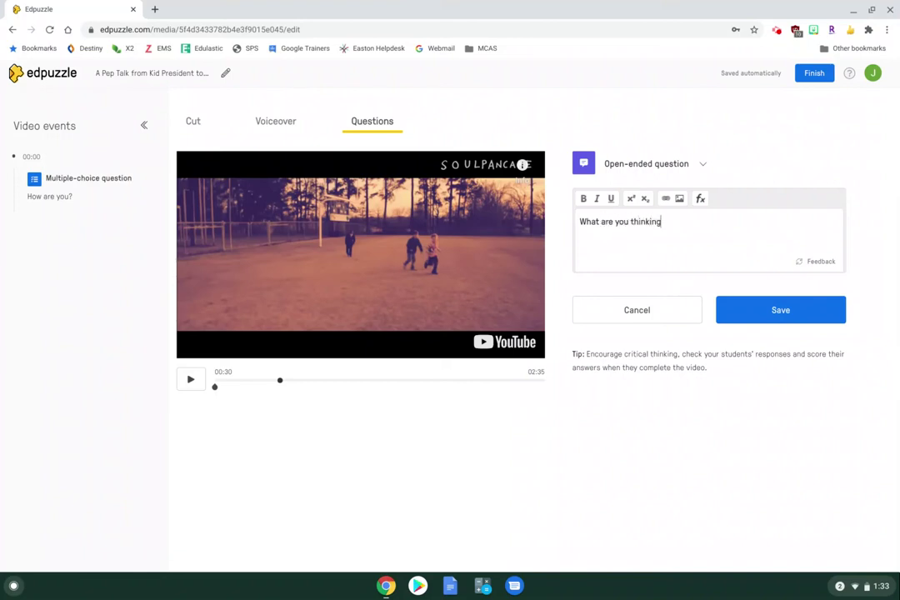
click(821, 321)
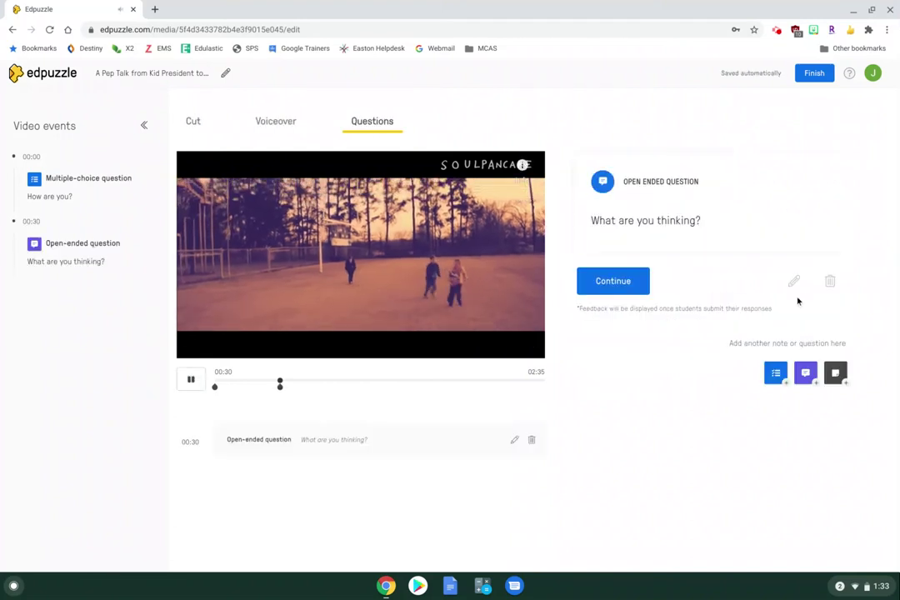
- Move the open-ended question along the video timeline to 00:47
click(190, 381)
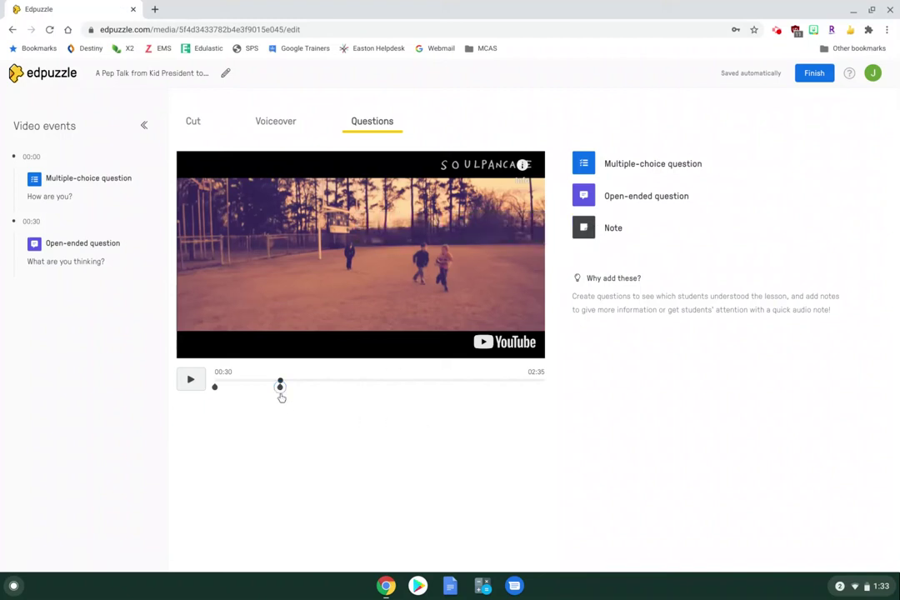
drag(280, 388, 385, 387)
click(385, 387)
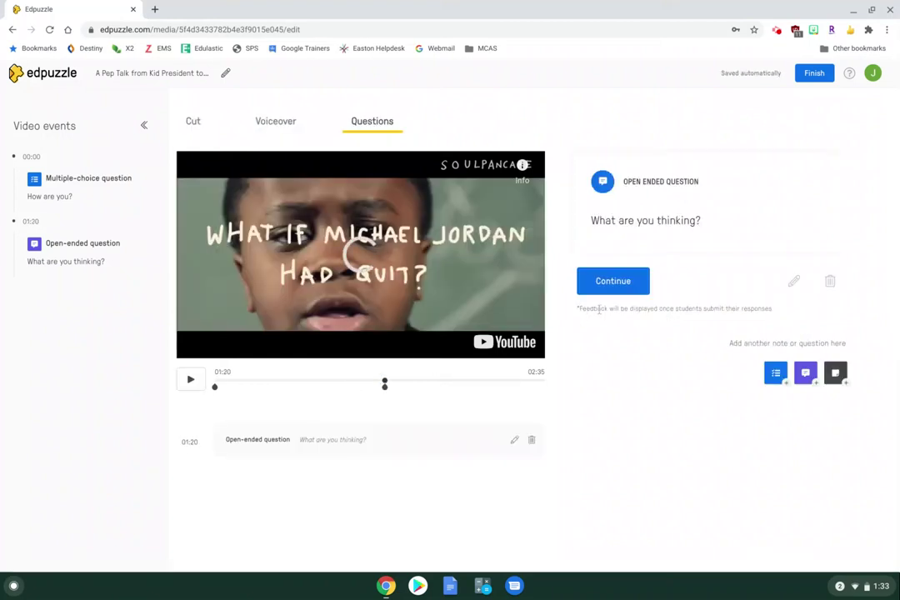
click(189, 379)
drag(384, 383, 316, 383)
- Add a note at 01:11 in the video reading "Take a look at this!" and save it
click(364, 382)
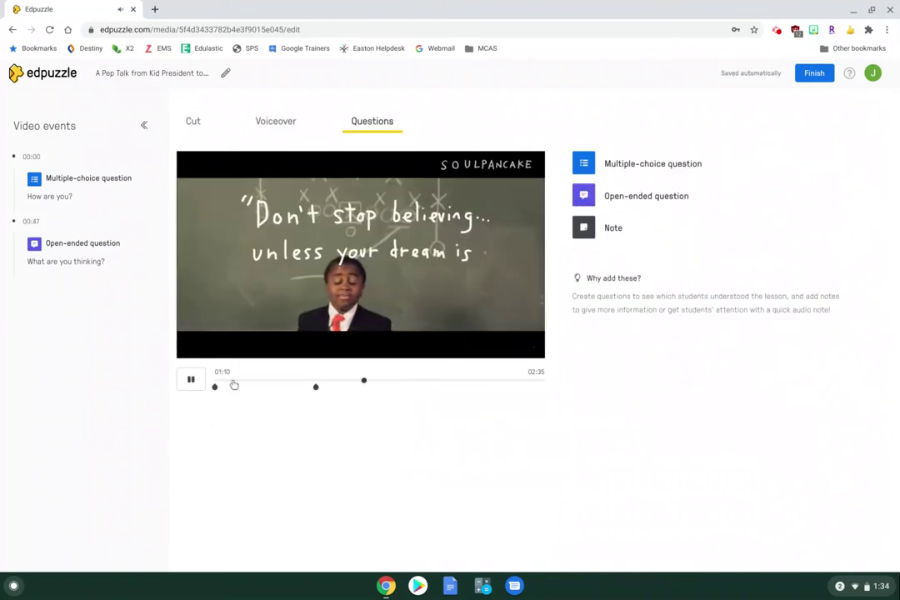
click(192, 381)
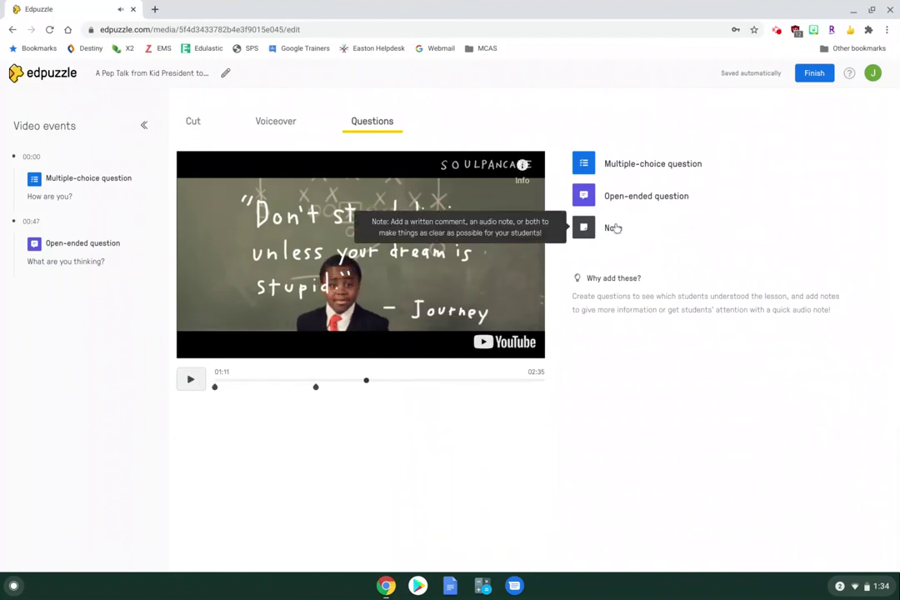
click(606, 231)
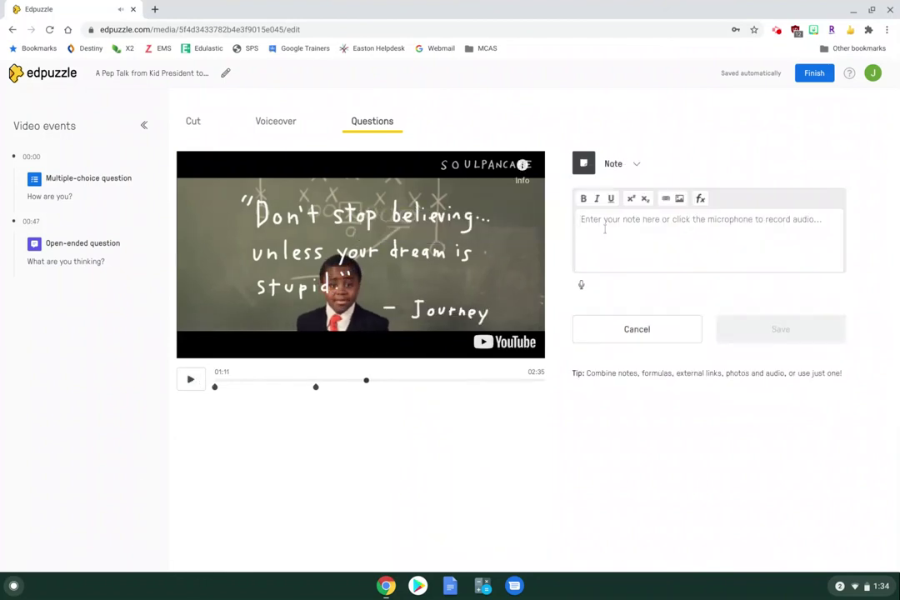
text(Take a look at)
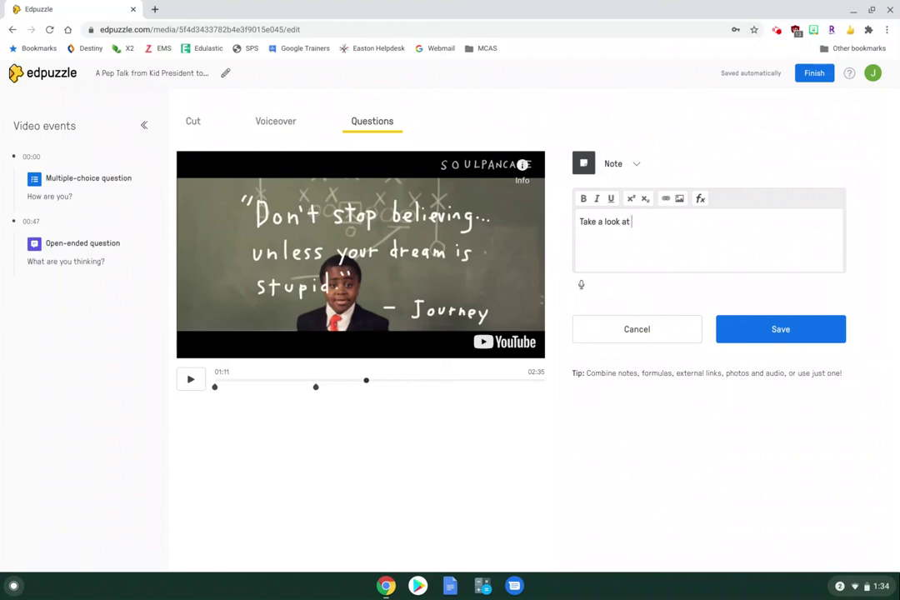
text( this!)
click(766, 328)
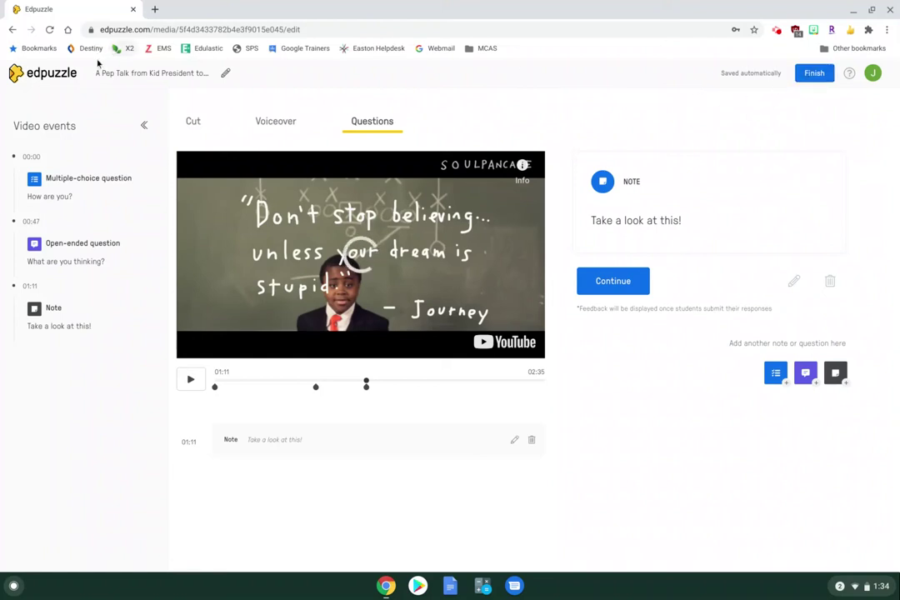
- Replace the video's title with "Practice" and save the new title
click(225, 75)
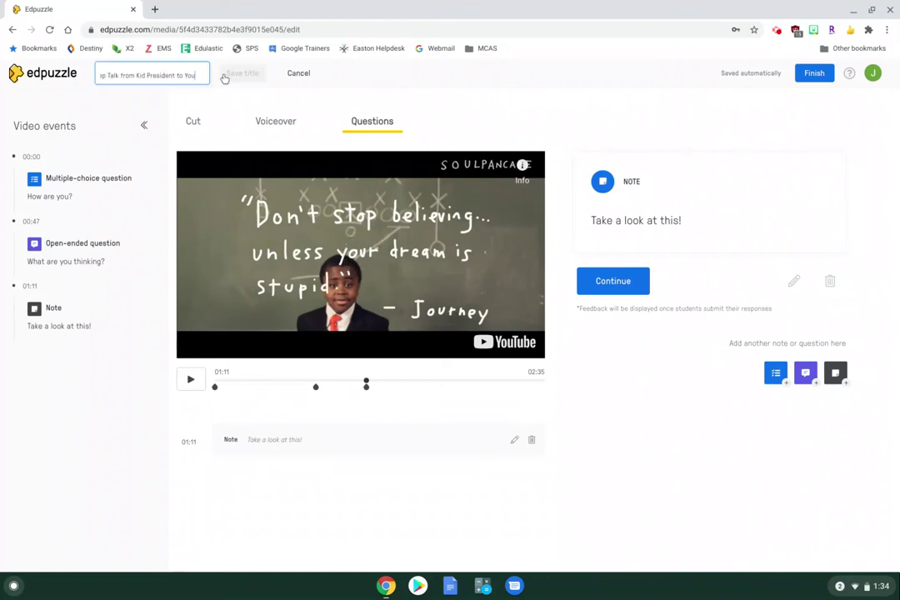
drag(197, 75, 116, 76)
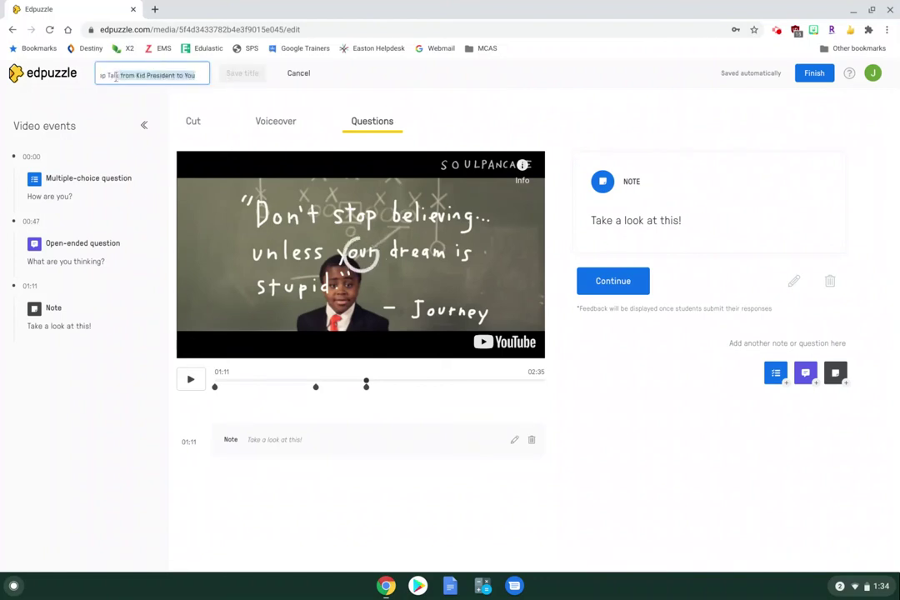
click(116, 76)
key(BackSpace)
key(BackSpace)
key(BackSpace)
key(BackSpace)
key(BackSpace)
key(BackSpace)
key(BackSpace)
key(BackSpace)
key(BackSpace)
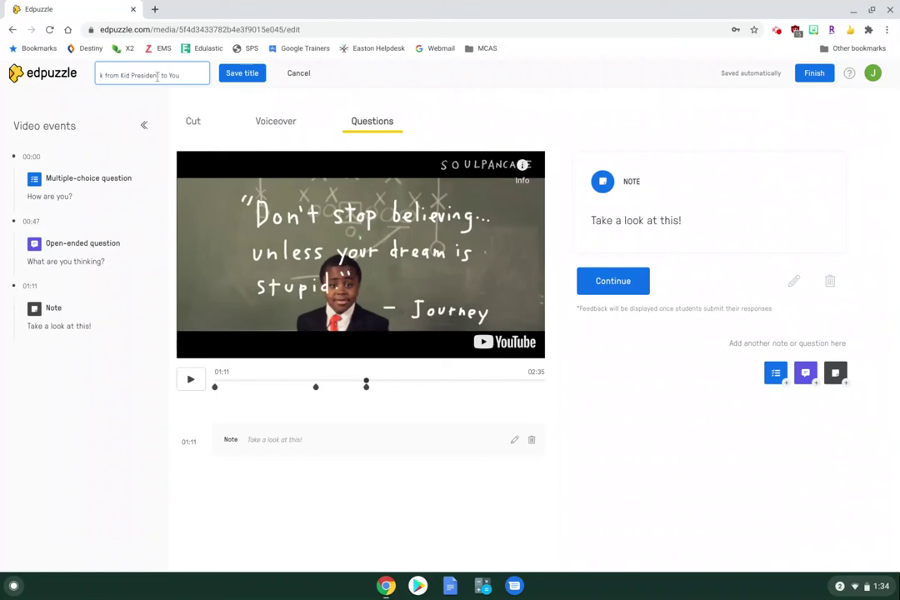
drag(181, 75, 42, 51)
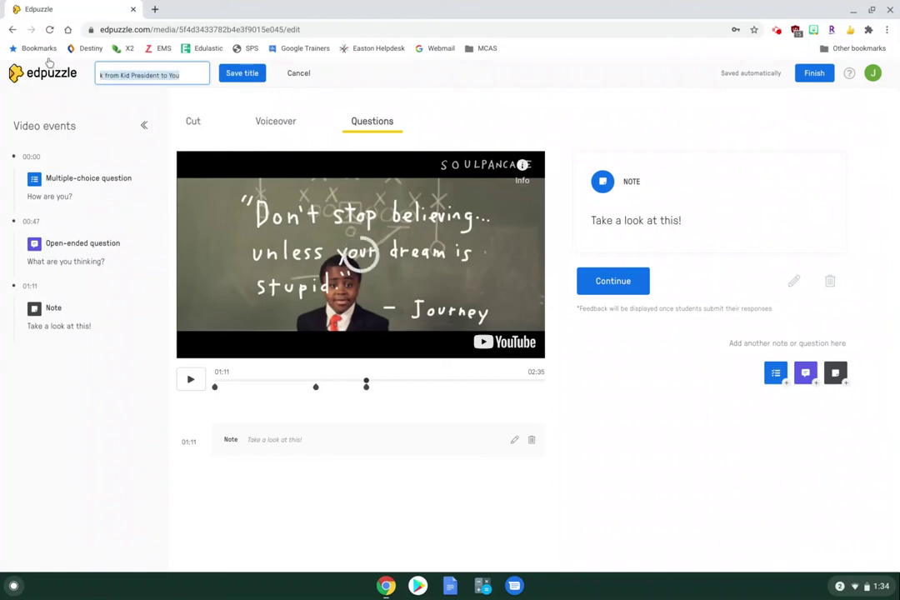
text(Pra)
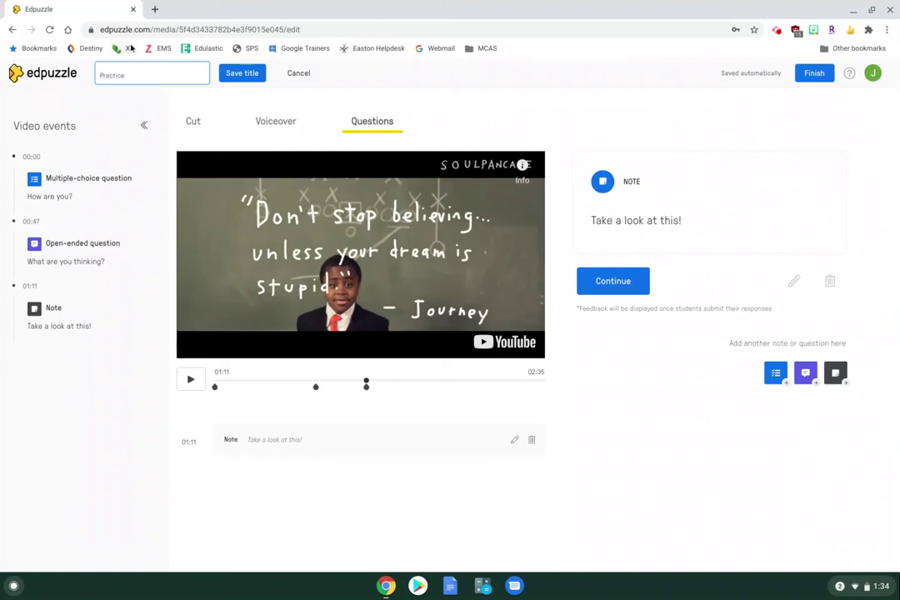
text(ctice)
click(246, 74)
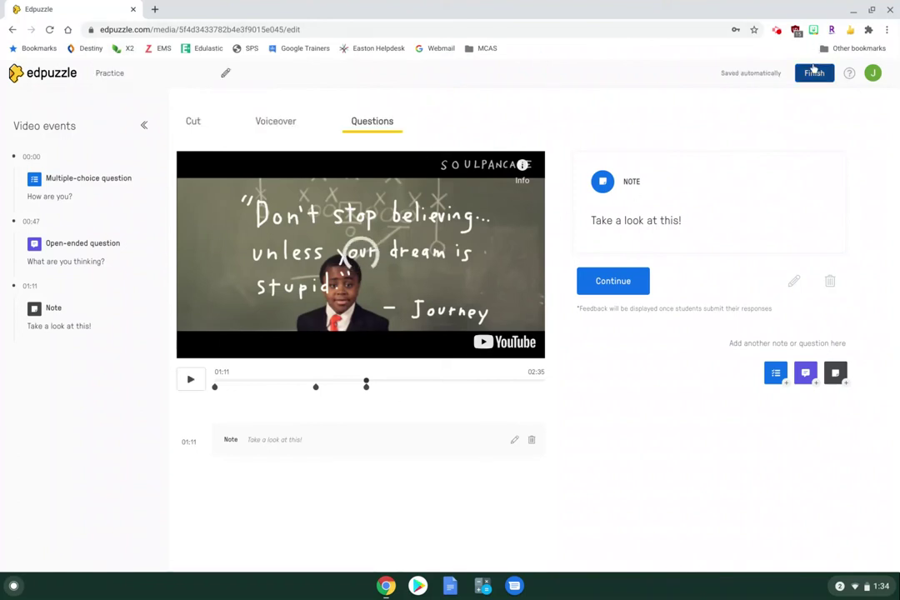
- Finish editing the video, look over its page, and open the options for assigning it to a class
click(814, 72)
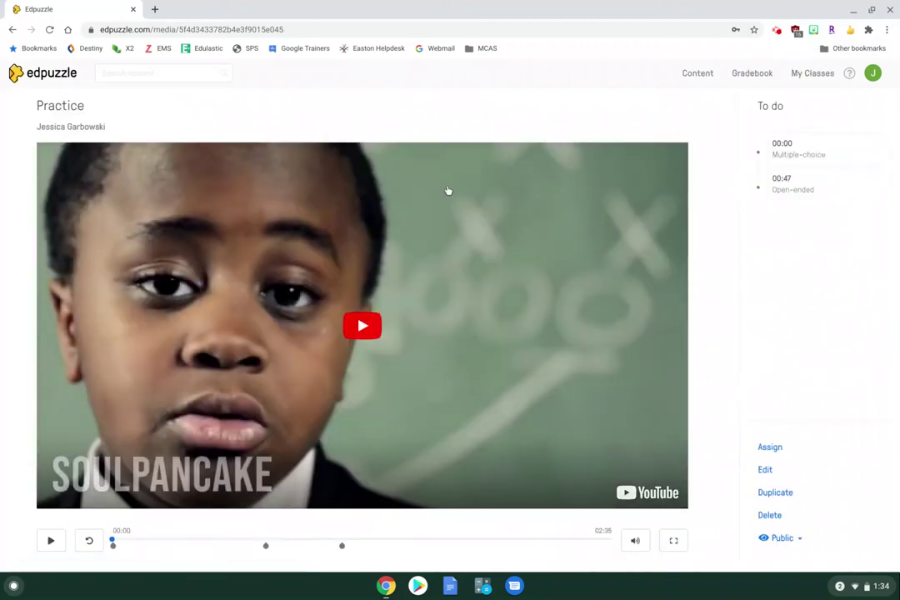
scroll(448, 191, down, 3)
scroll(447, 191, up, 3)
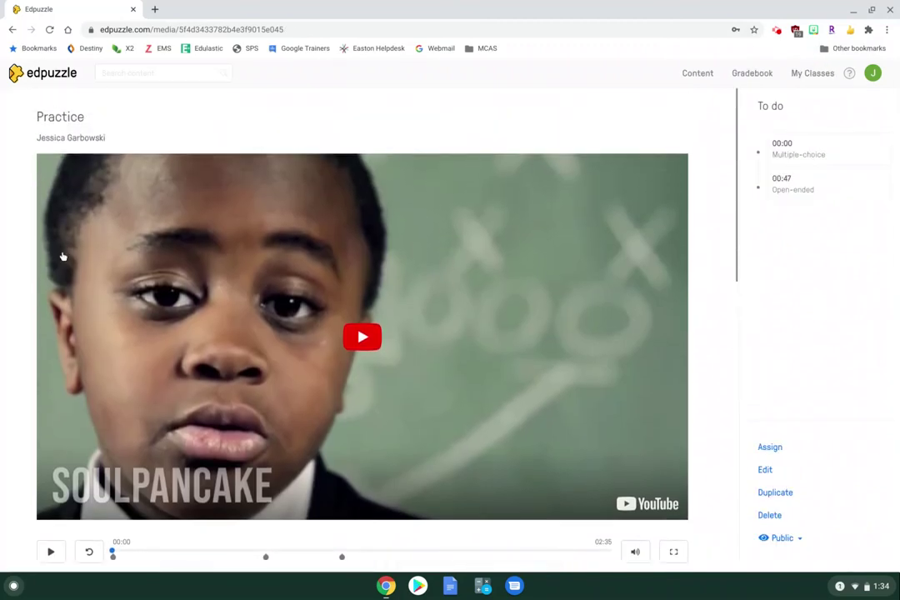
scroll(382, 231, down, 3)
scroll(382, 231, down, 2)
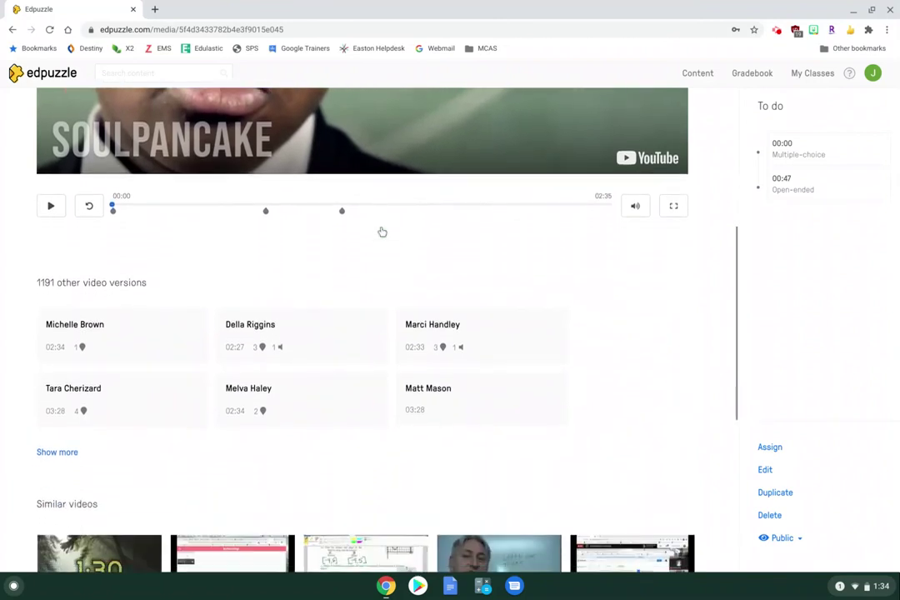
scroll(382, 231, up, 2)
scroll(739, 377, up, 3)
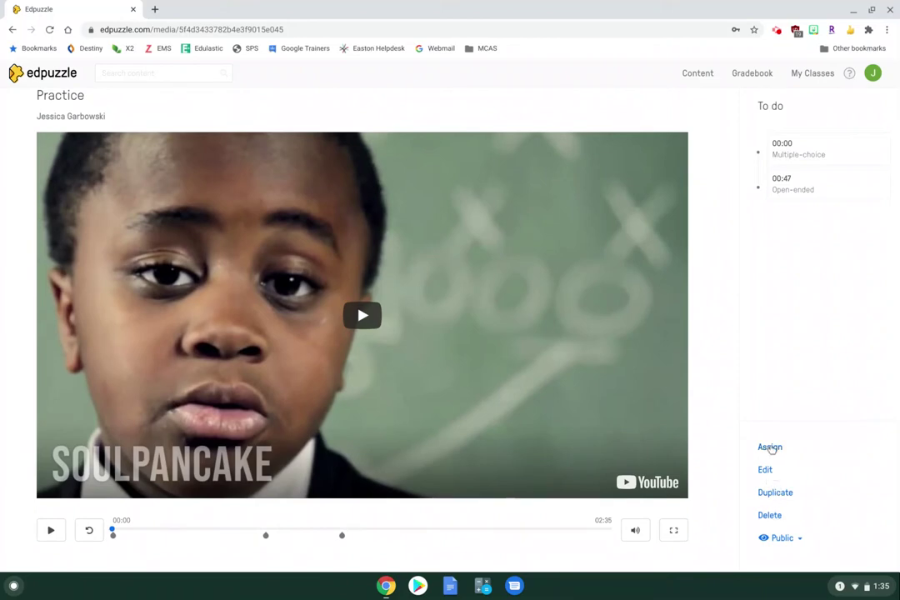
click(771, 448)
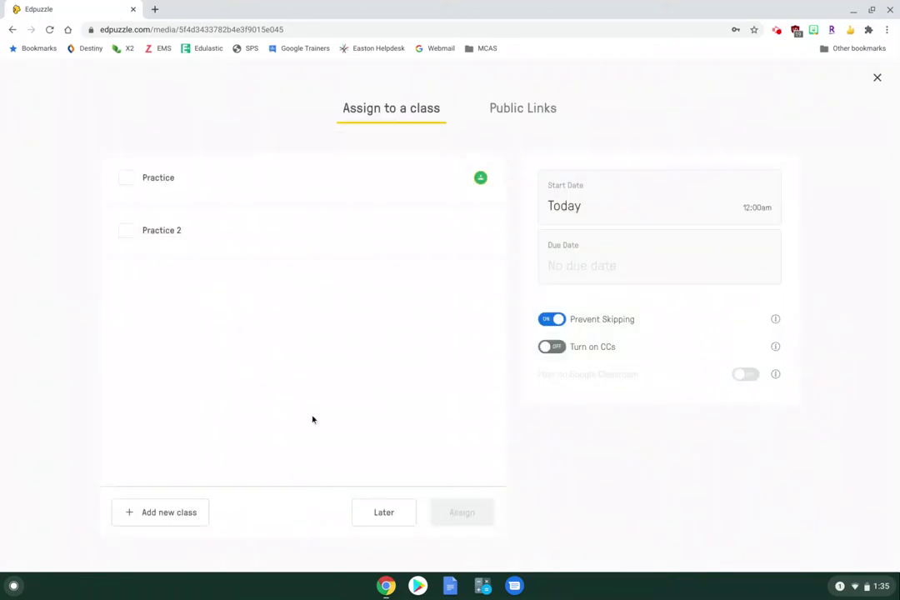
- Select the Practice class to receive the video assignment
click(126, 179)
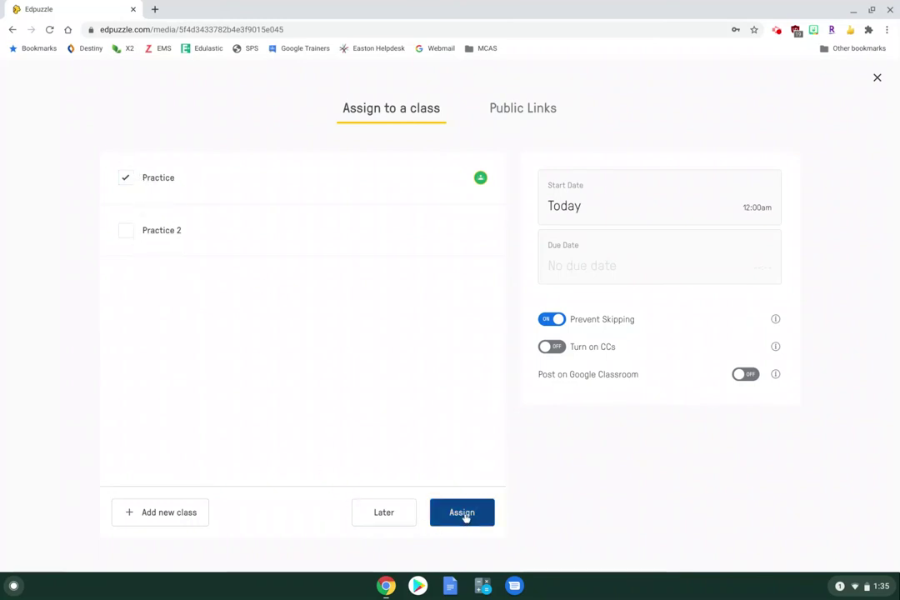
click(637, 214)
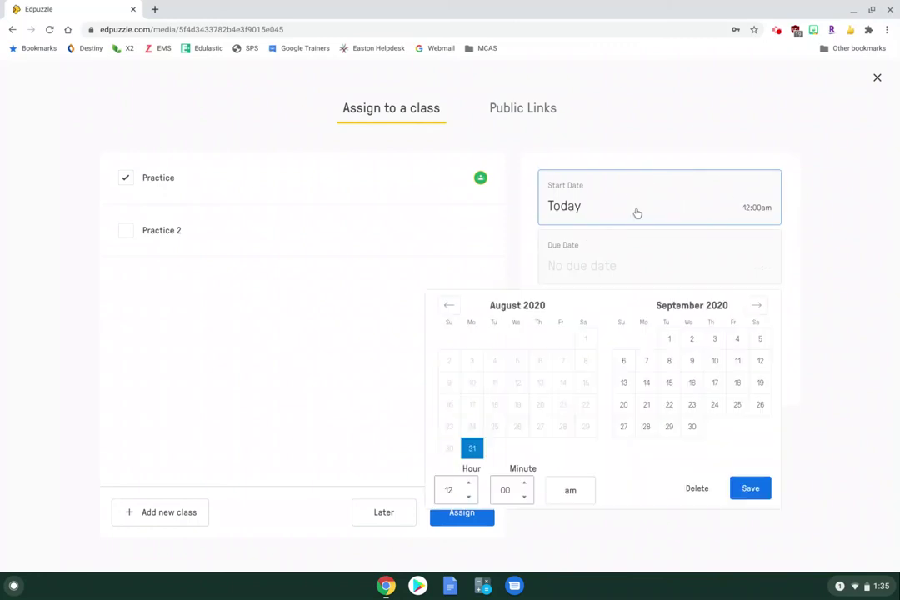
click(696, 341)
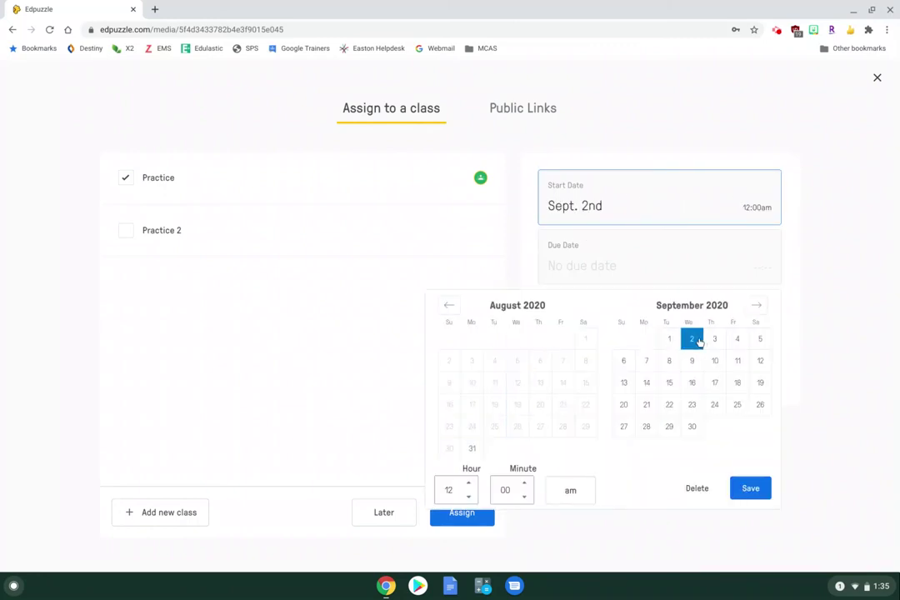
click(823, 247)
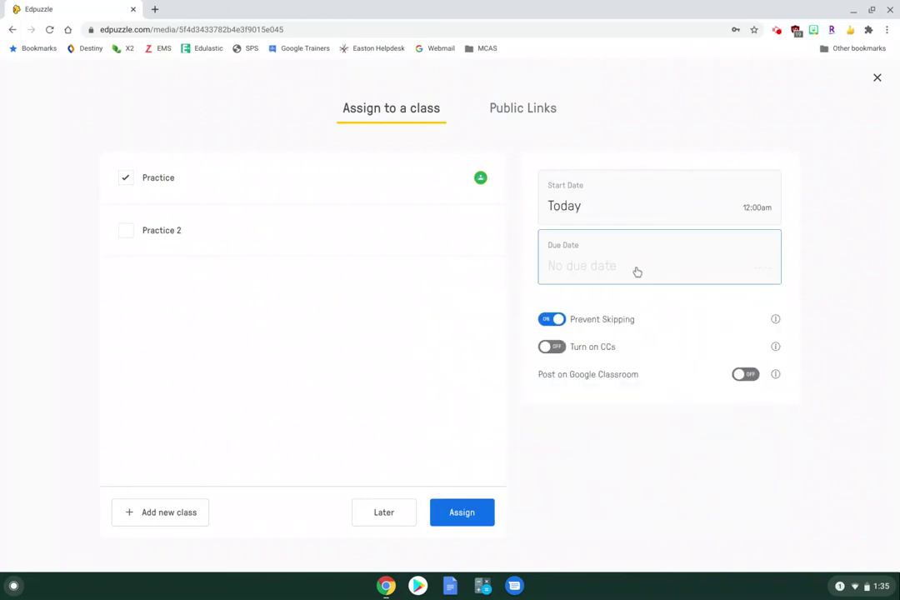
click(594, 205)
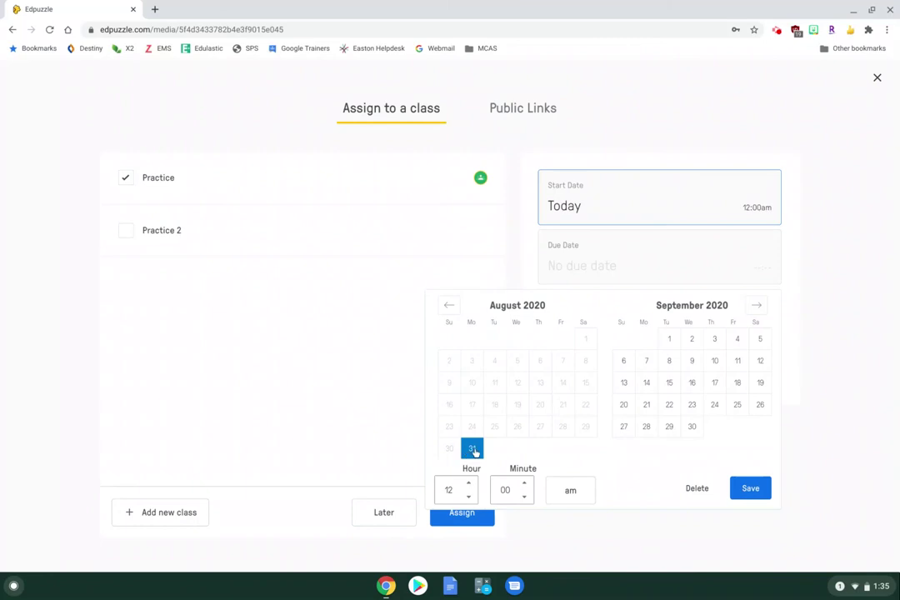
click(669, 265)
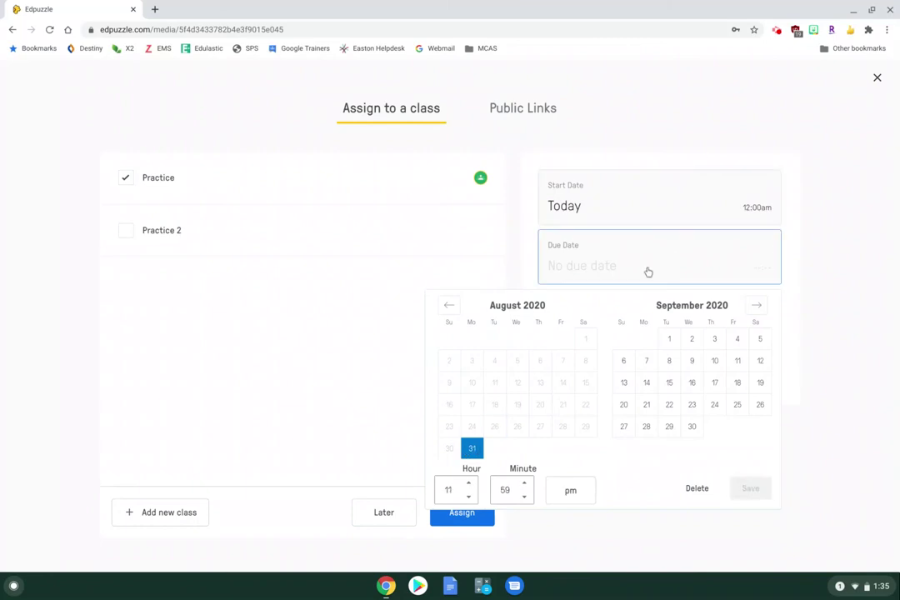
click(697, 340)
click(811, 280)
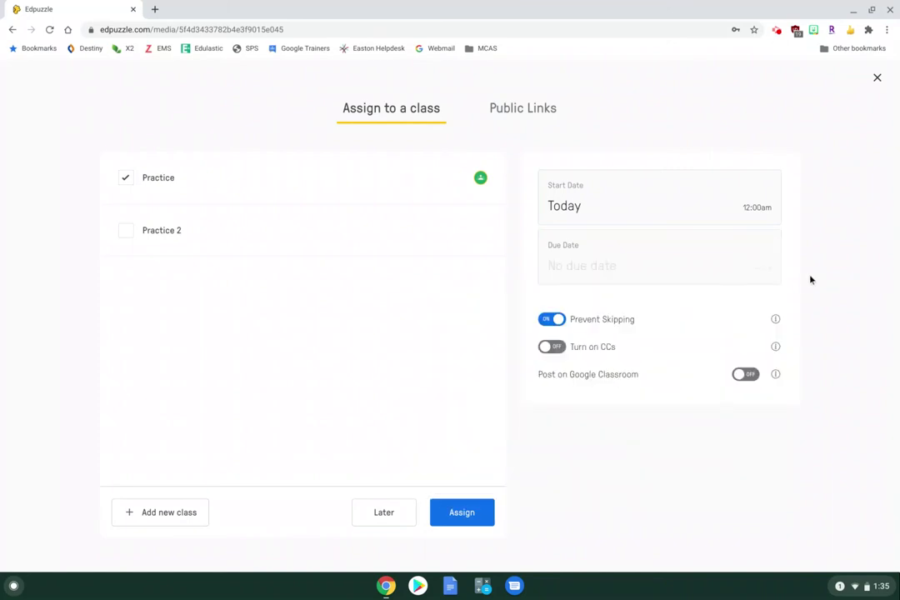
- Set the assignment's due date to September 2nd, 2020 and save it
click(661, 277)
click(691, 349)
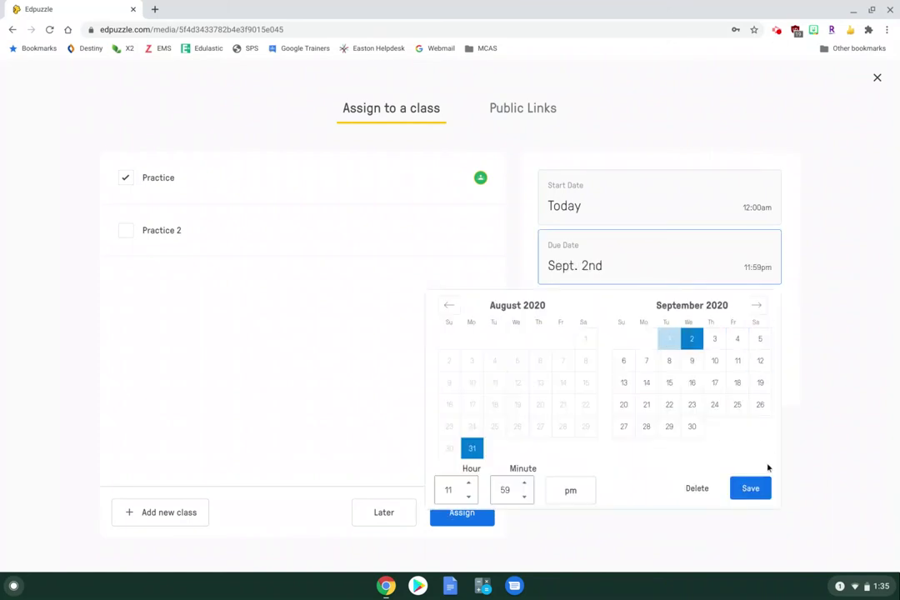
click(750, 488)
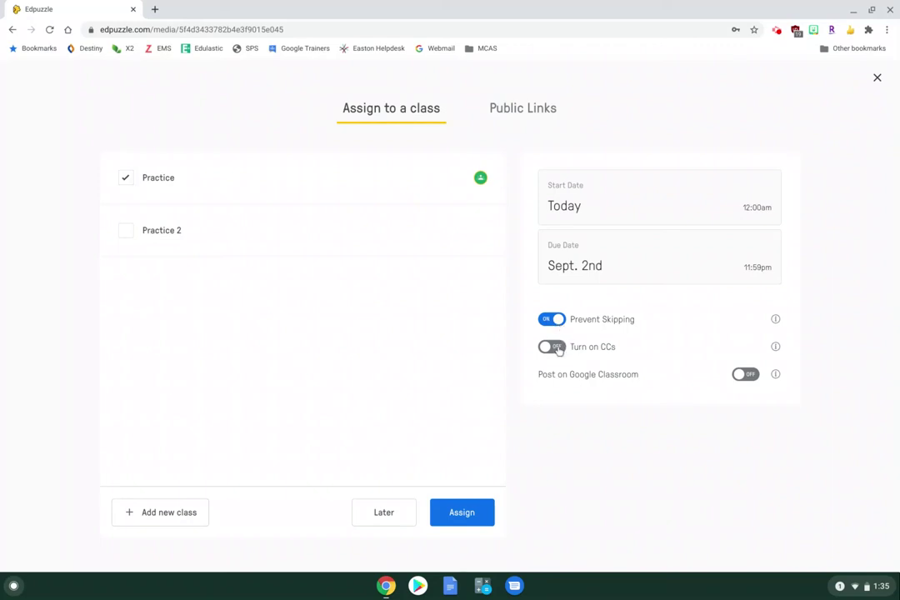
- Turn on closed captions and posting to Google Classroom, and assign the video to the selected class
click(554, 346)
click(753, 380)
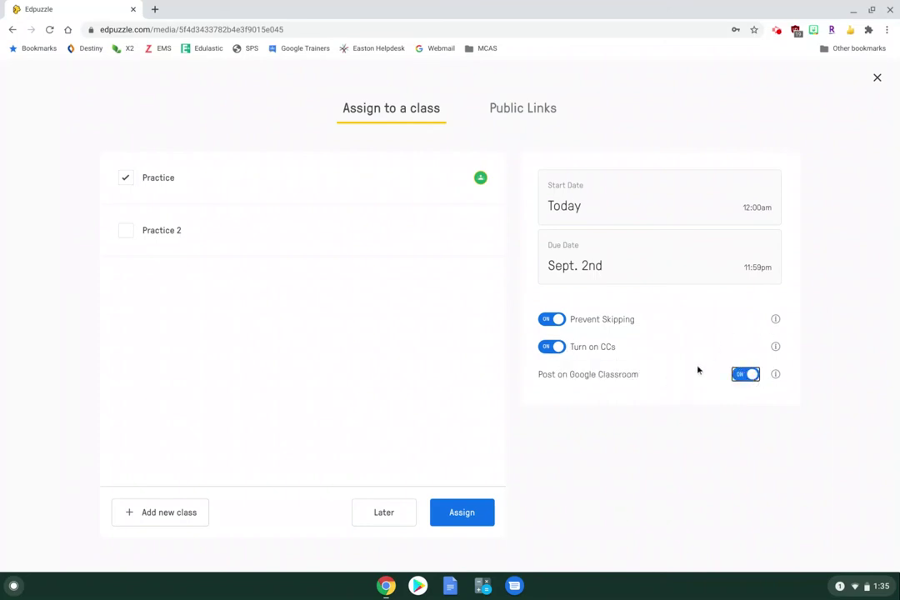
click(454, 520)
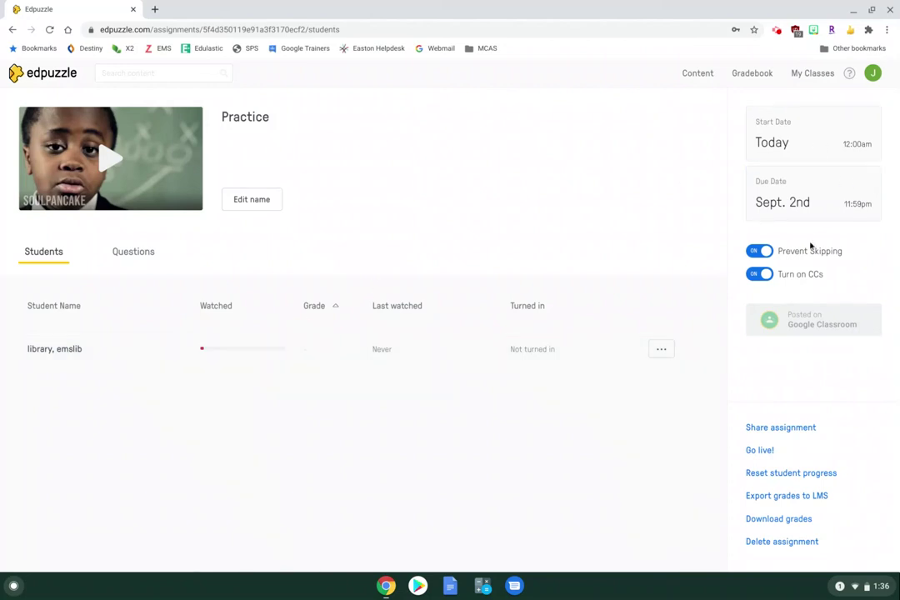
- Log out of the Edpuzzle teacher account and go to Google Classroom in the browser
click(872, 72)
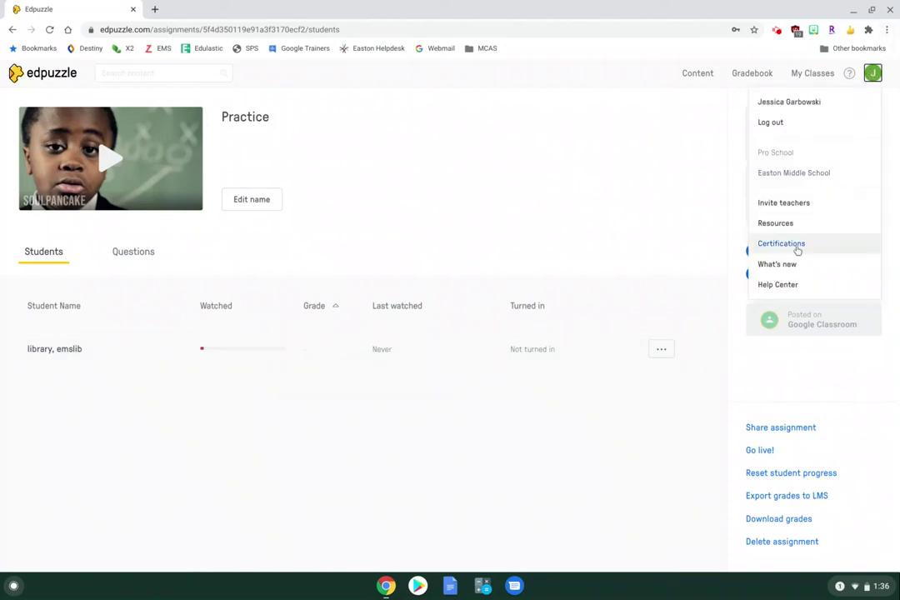
click(788, 125)
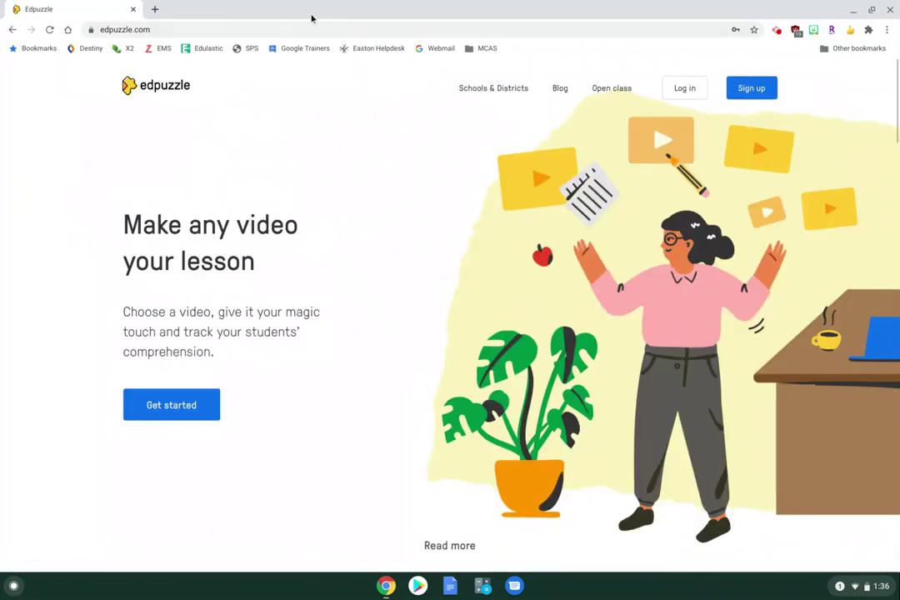
click(156, 29)
text(cla)
key(Return)
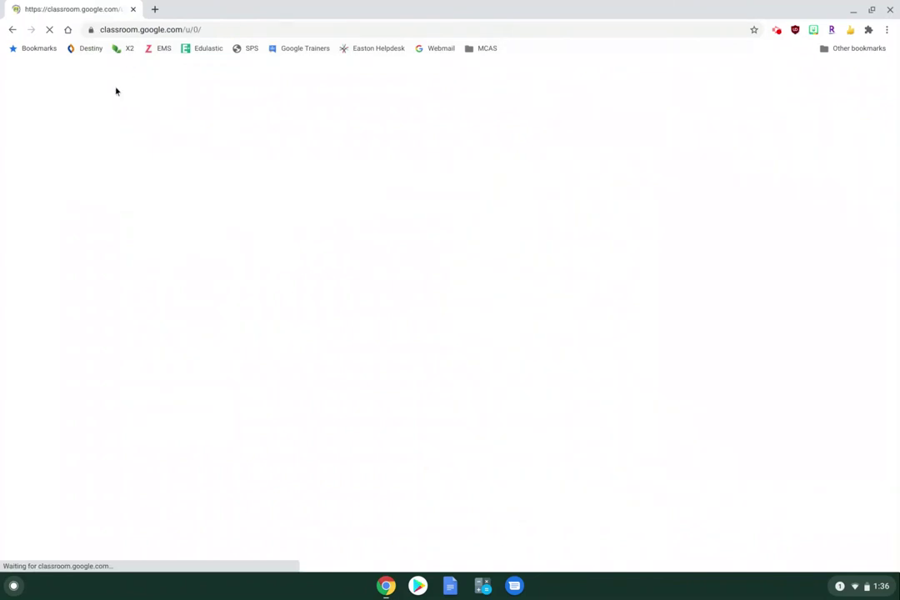
- Switch Google Classroom to the school library account used as the student, and close the previous account's tab
click(877, 77)
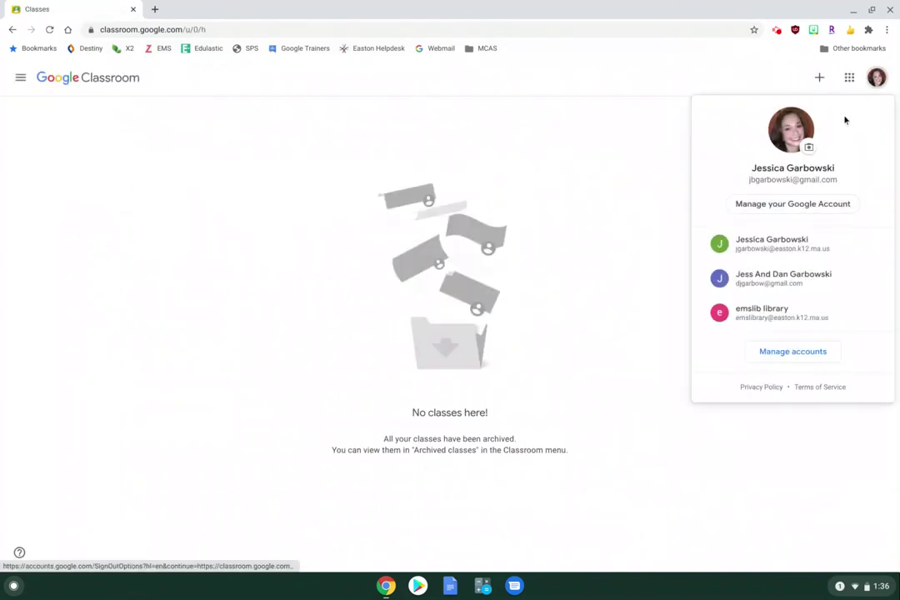
click(725, 317)
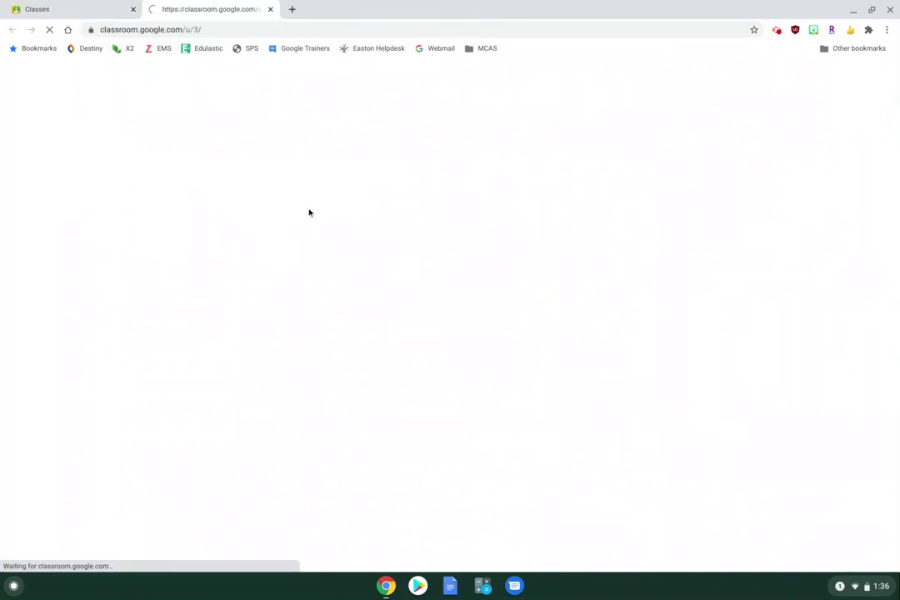
click(133, 10)
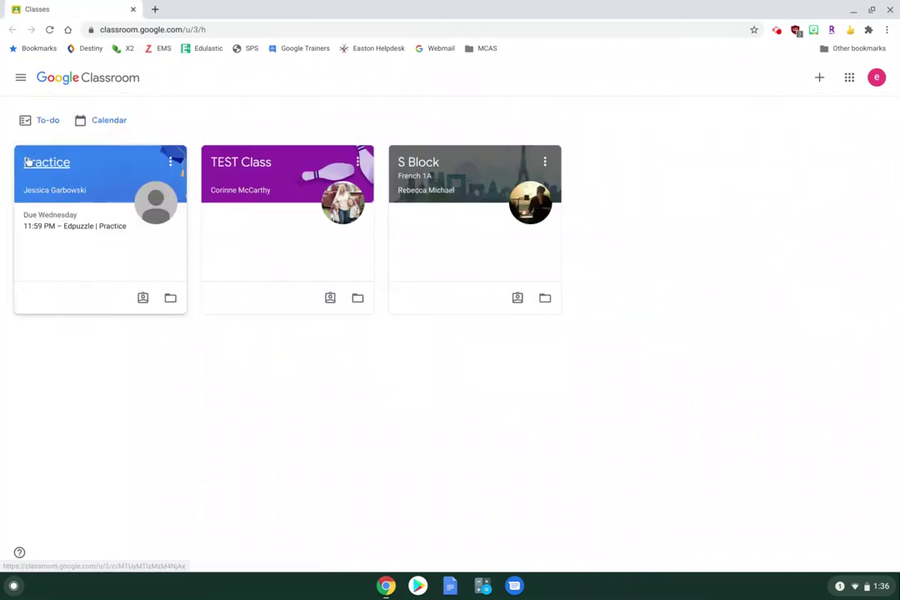
- Open the Practice class's classwork and expand the "Edpuzzle | Practice" assignment
click(52, 225)
click(44, 166)
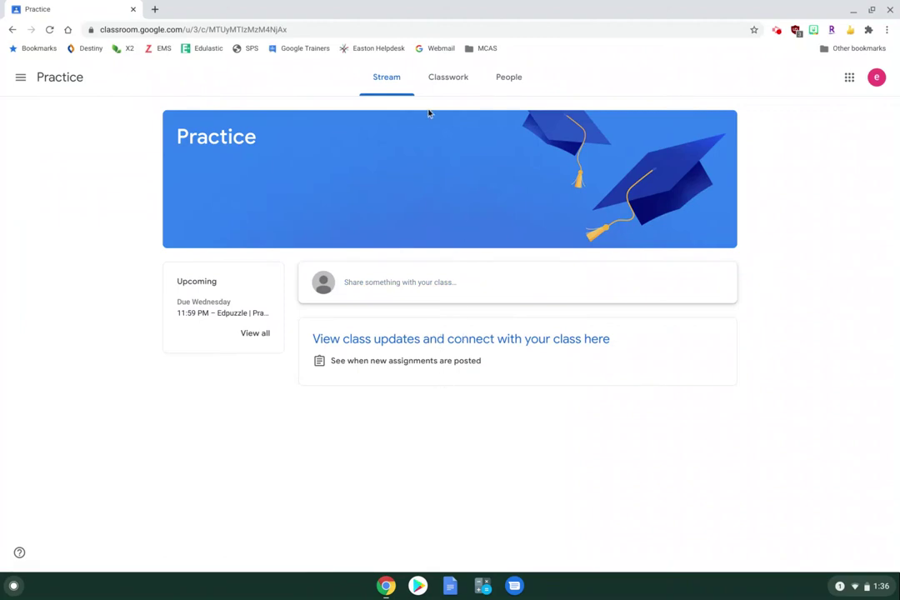
click(437, 81)
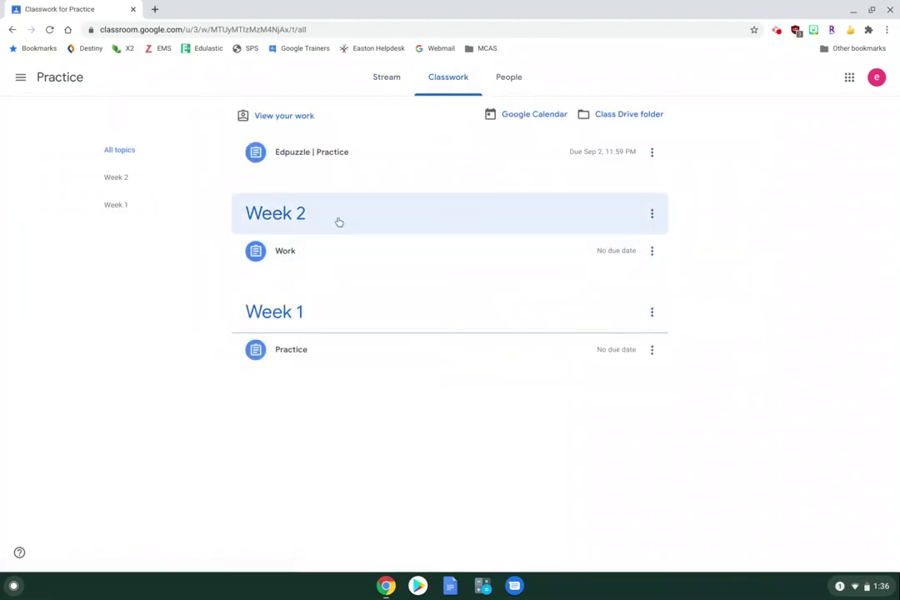
click(332, 161)
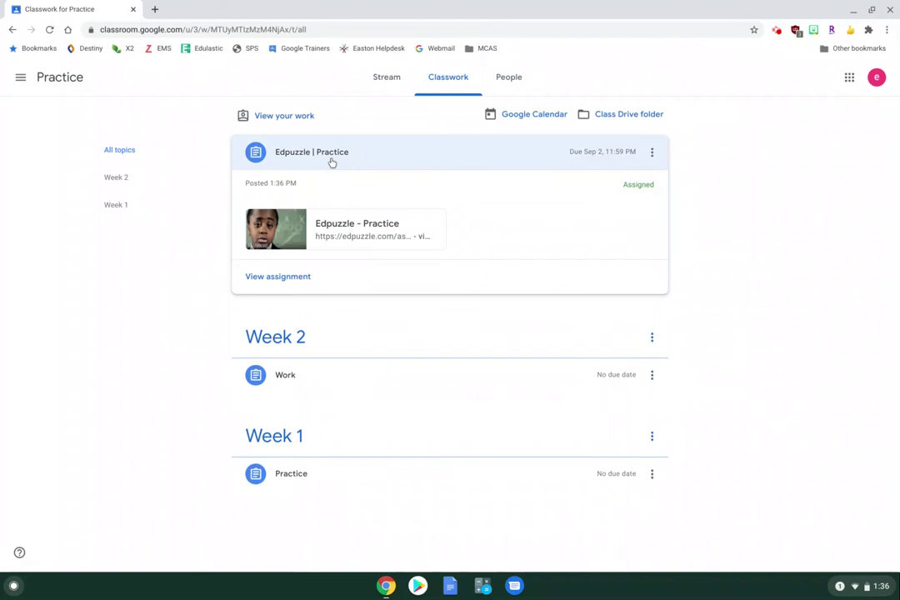
- Open the assignment's Edpuzzle link and sign in through Google with the student account
click(304, 237)
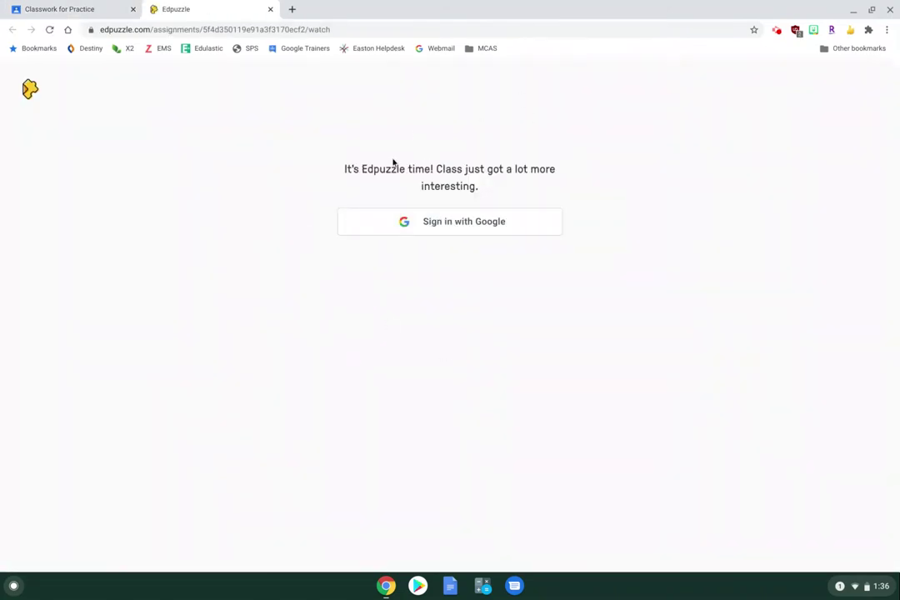
click(425, 223)
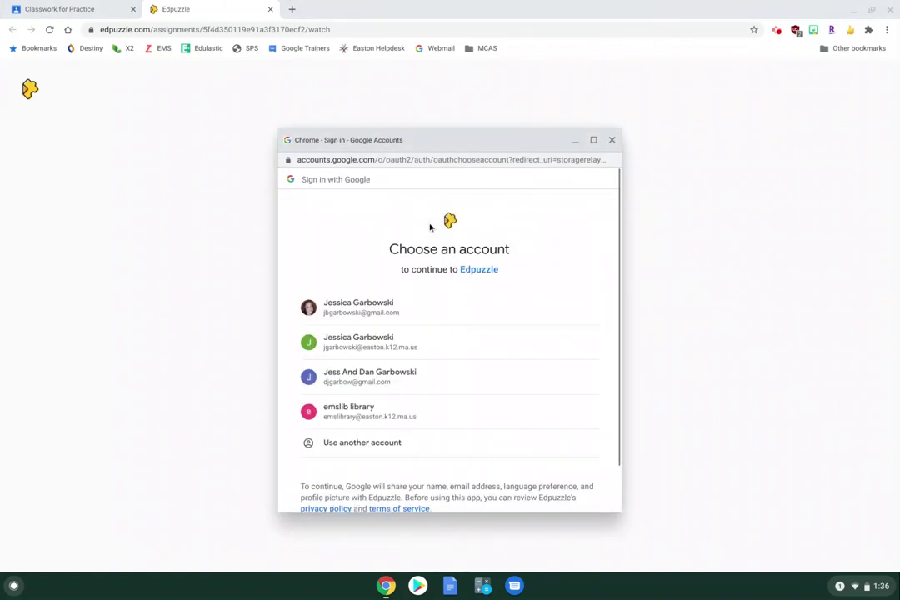
click(394, 408)
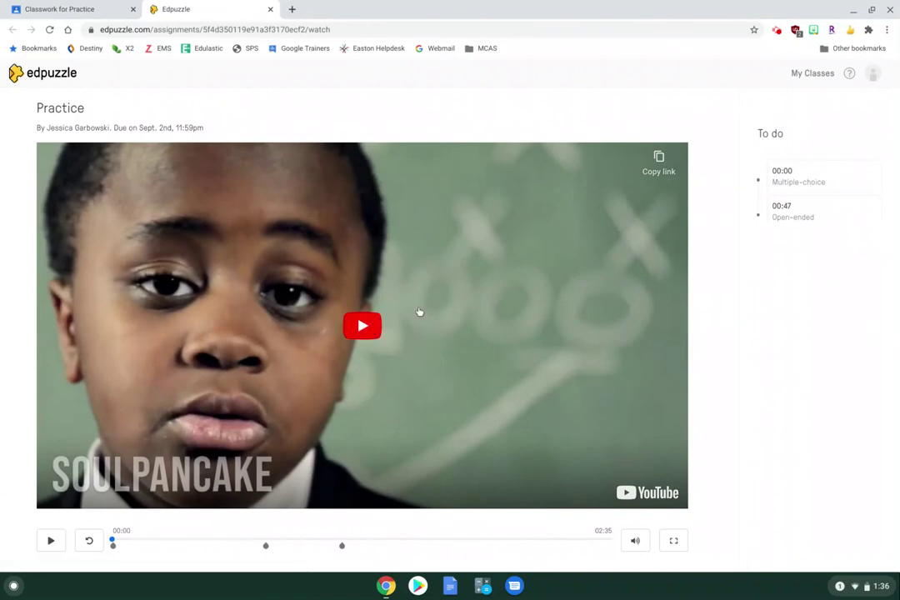
- Play the video, answer the multiple-choice question "How are you?" with "Good", submit it and continue
scroll(420, 310, down, 1)
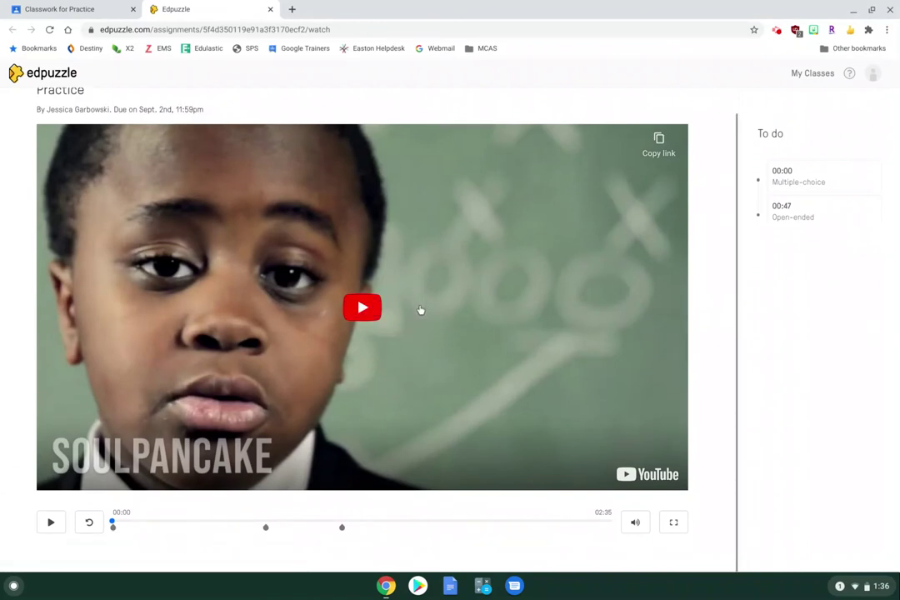
click(49, 521)
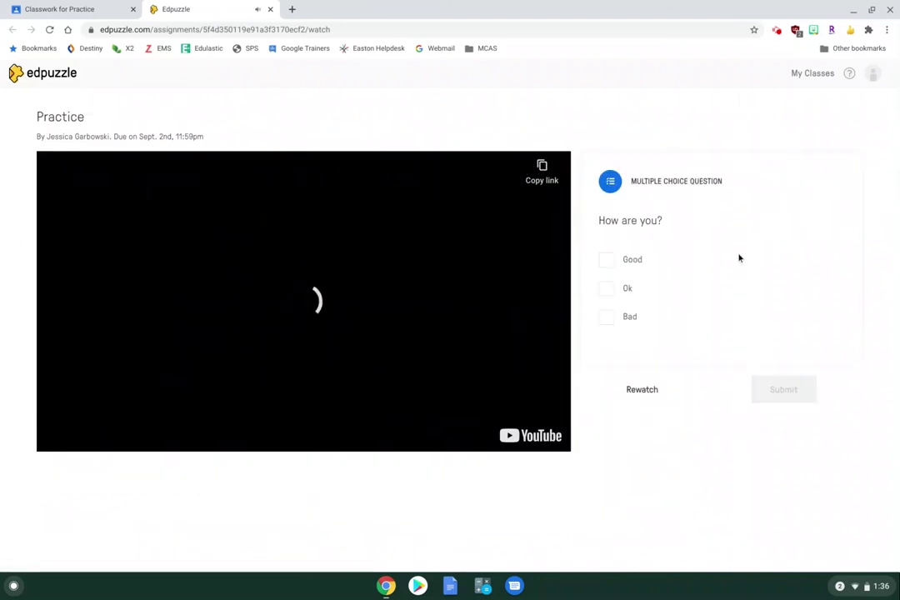
click(606, 260)
click(782, 389)
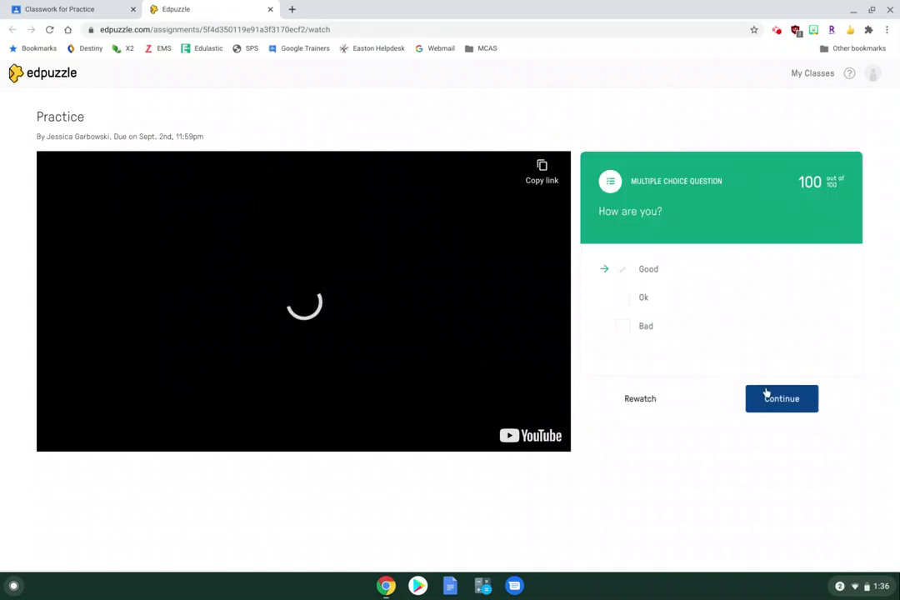
click(766, 395)
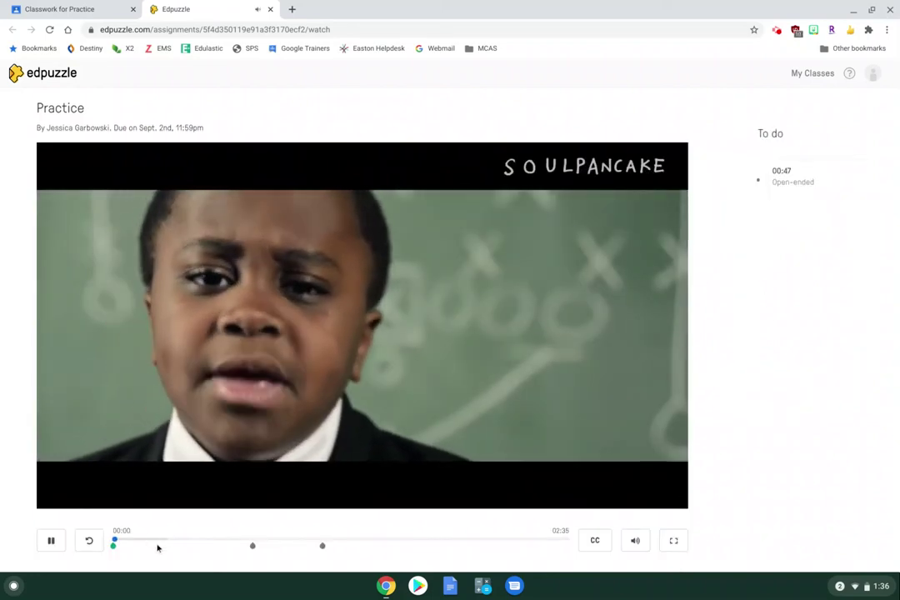
- Try to skip ahead on the video timeline, pause the playback and close the Edpuzzle tab
click(148, 542)
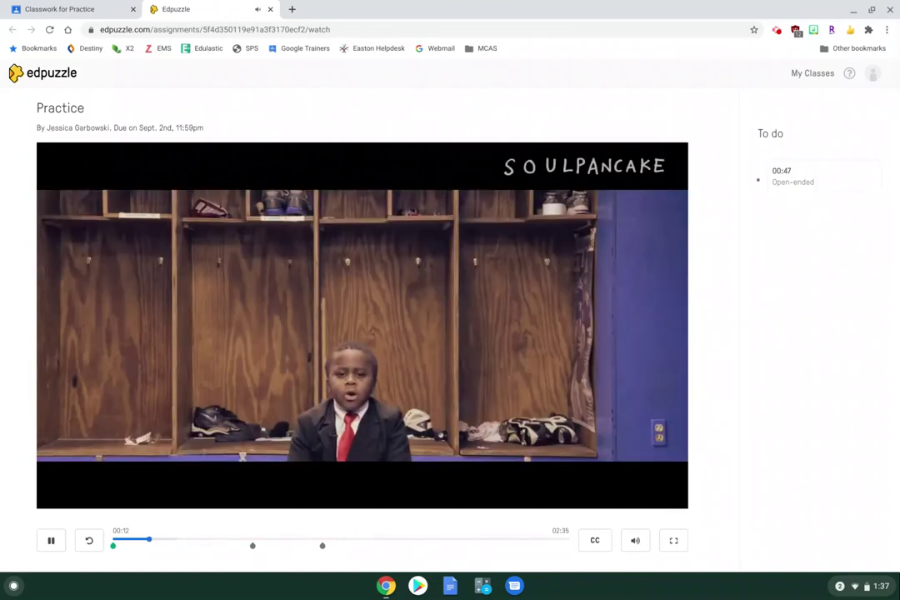
click(51, 542)
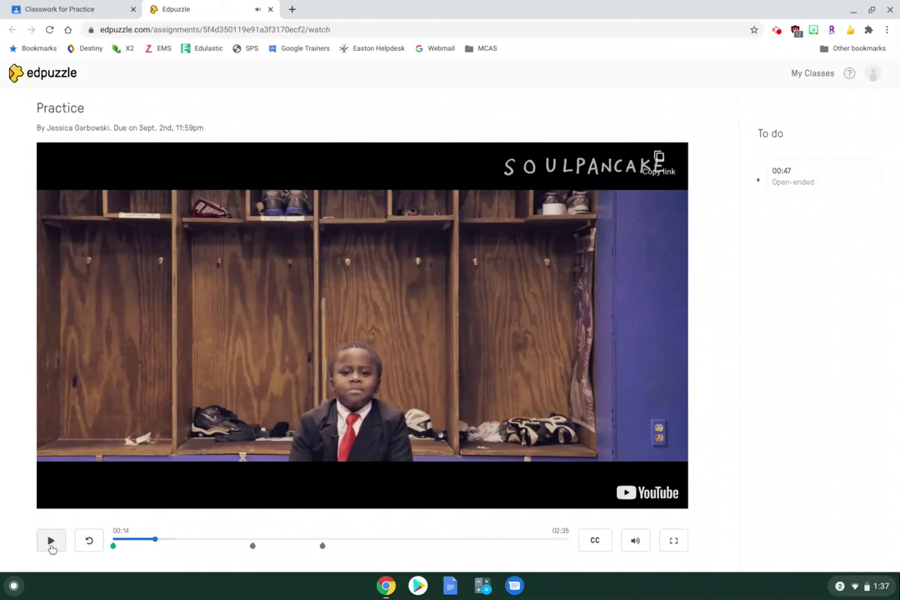
click(270, 9)
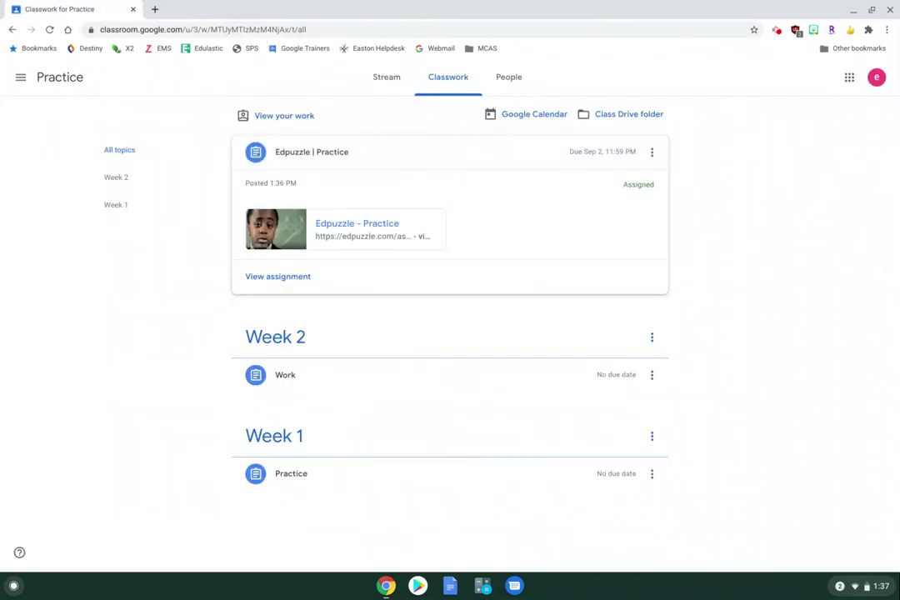
- Go to edpuzzle.com and log out of the student account
click(553, 29)
text(edpuzzle.com)
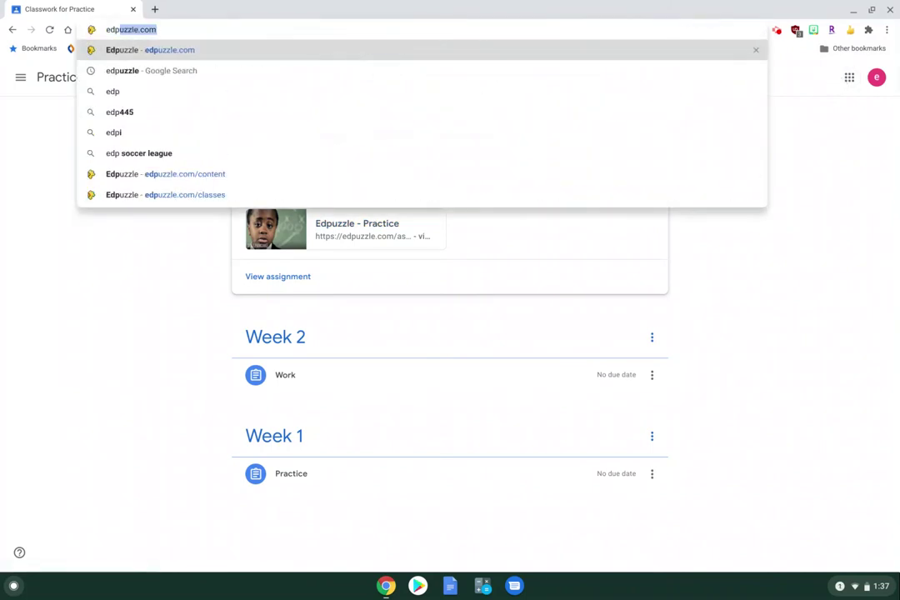
key(Return)
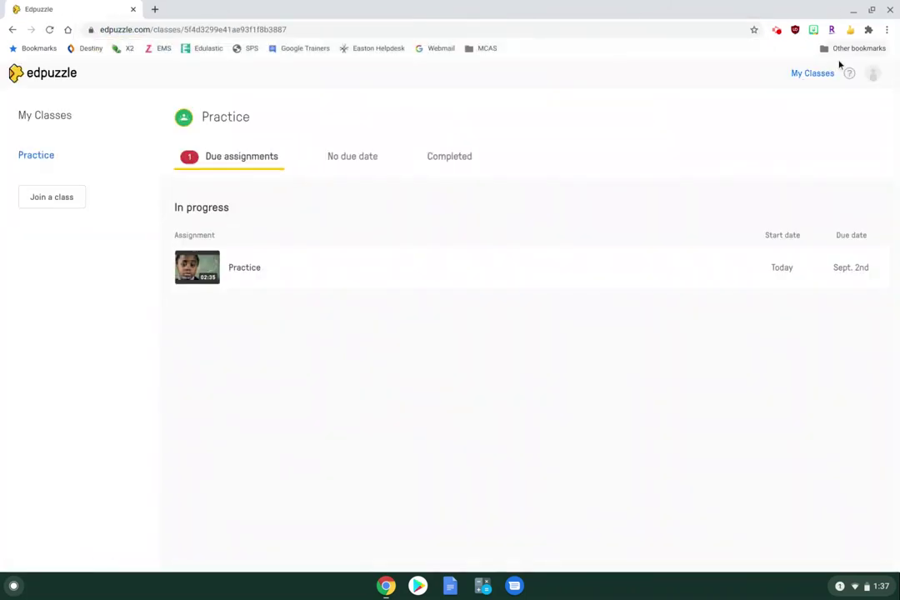
click(875, 74)
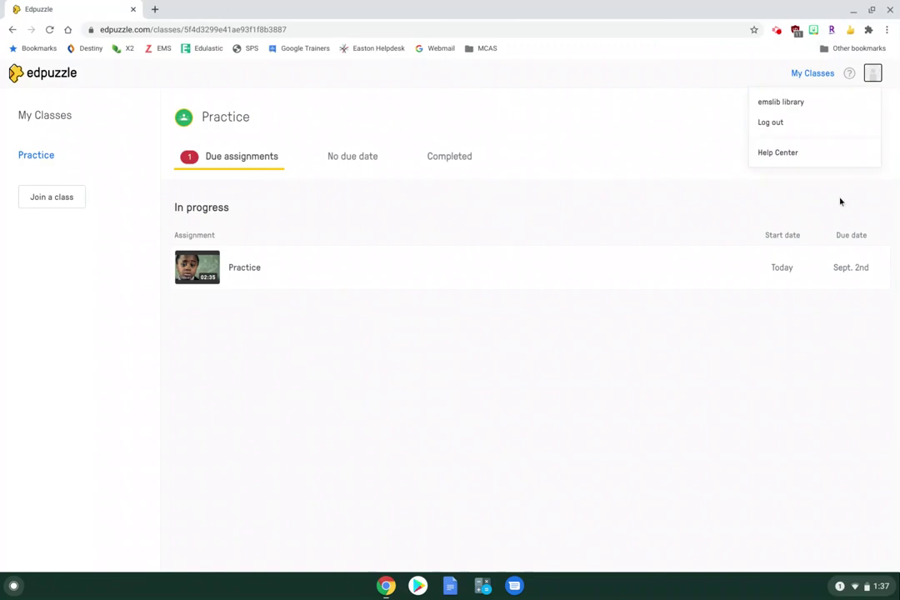
click(803, 127)
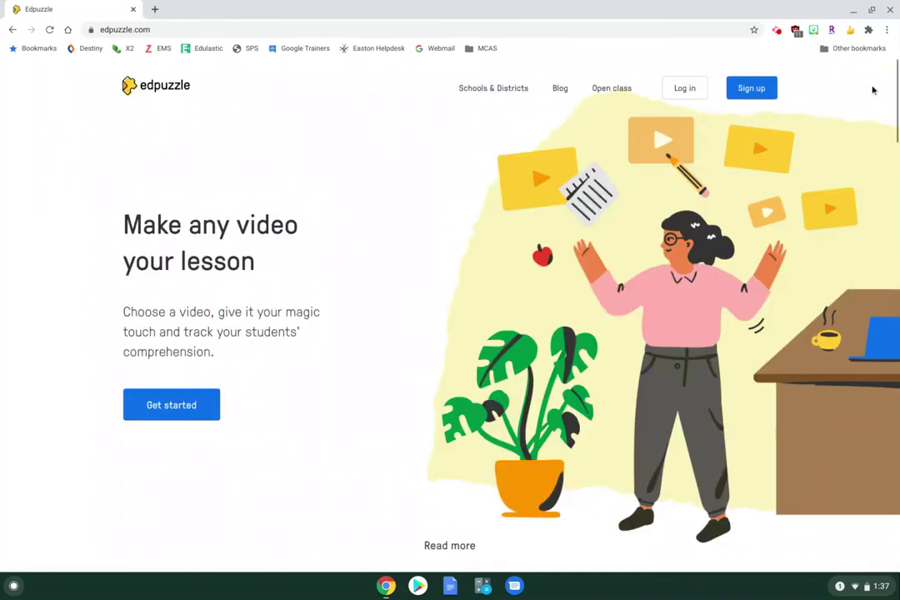
- Log in to Edpuzzle as a teacher with the saved e-mail and password
click(700, 89)
click(386, 299)
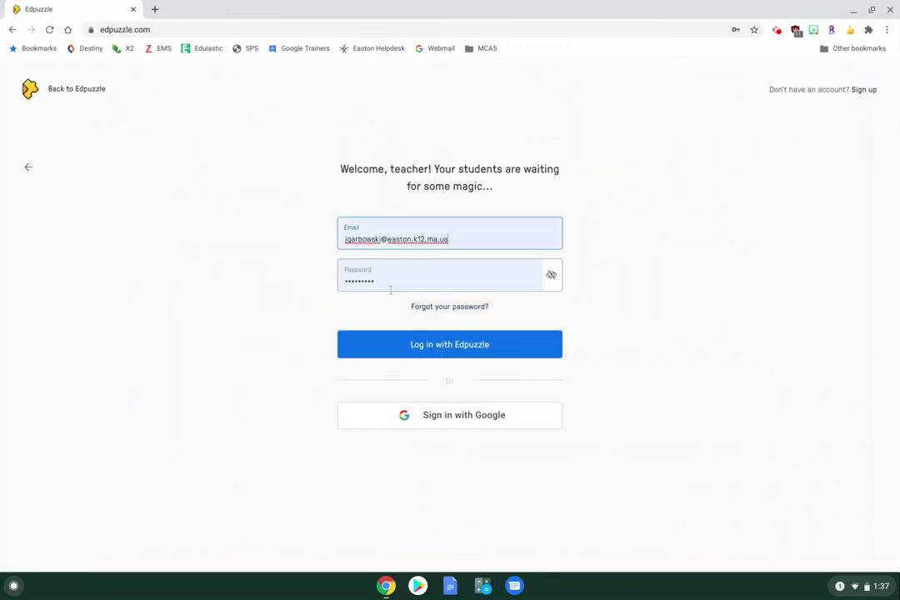
click(419, 343)
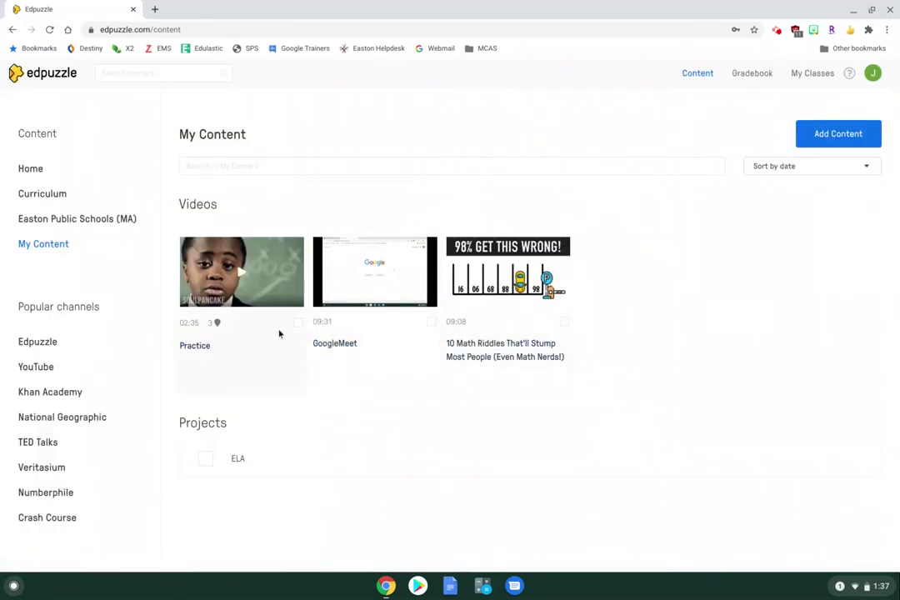
- Open the Practice assignment in the Practice class and display the listed student's individual progress
click(809, 75)
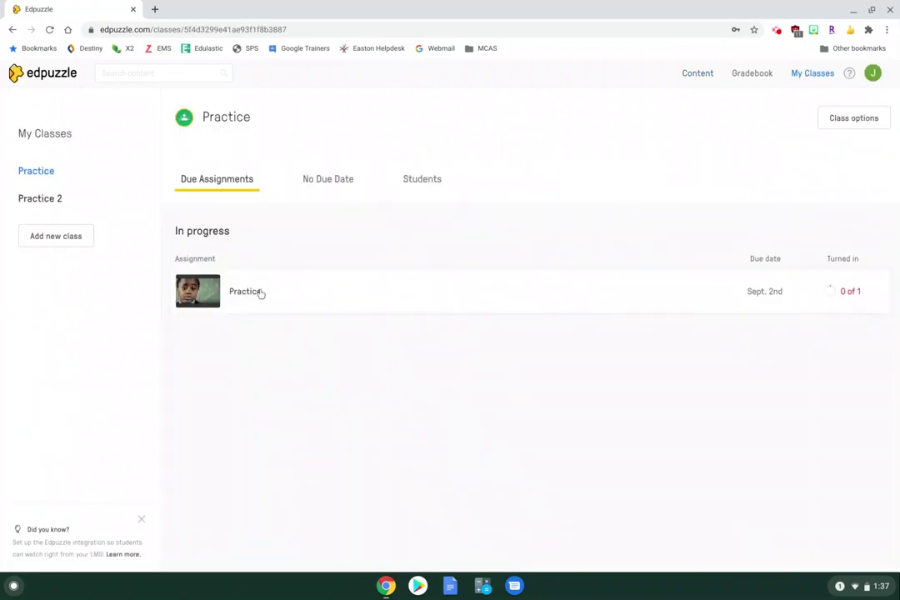
click(425, 295)
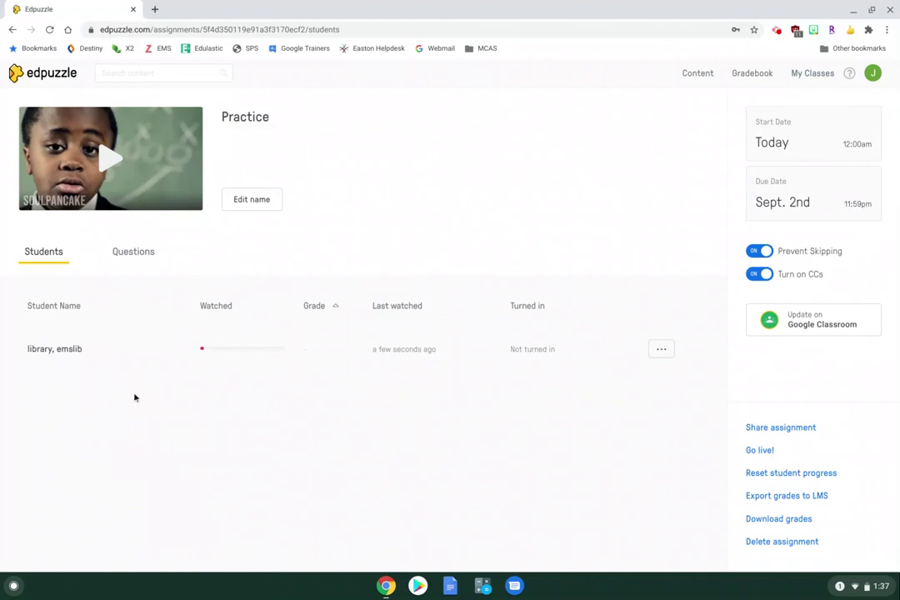
click(75, 357)
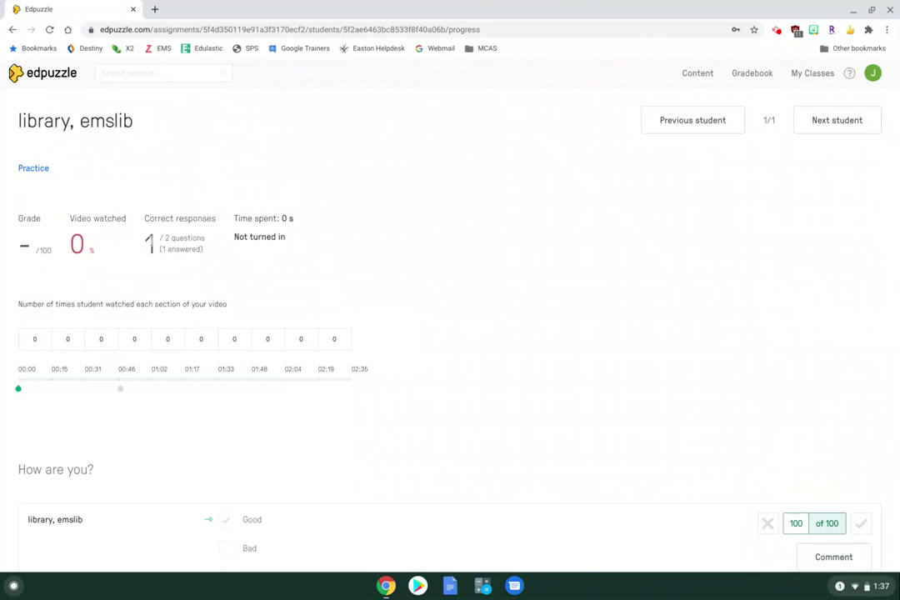
- Examine the student's correct responses, watched video sections and answers to both questions in the progress report
drag(147, 240, 201, 239)
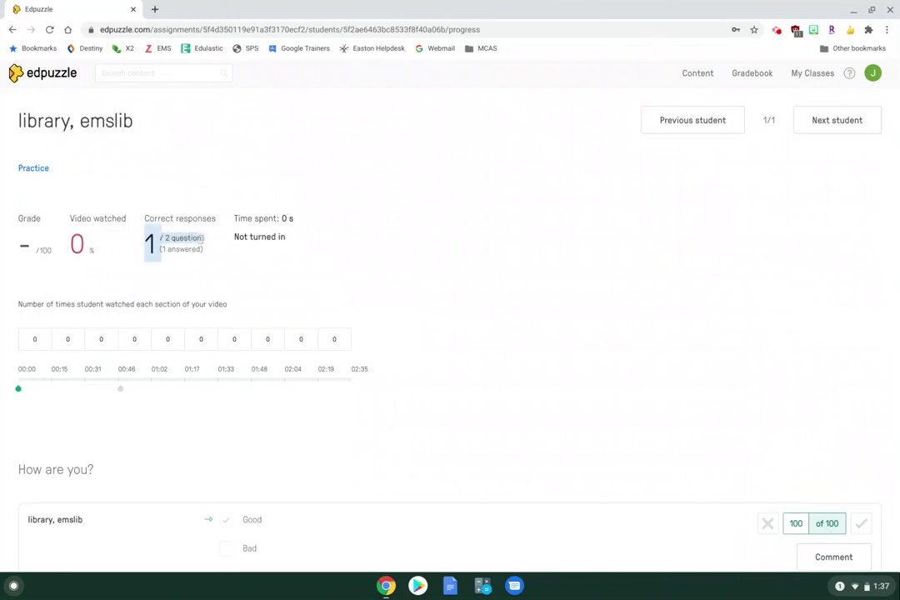
click(198, 240)
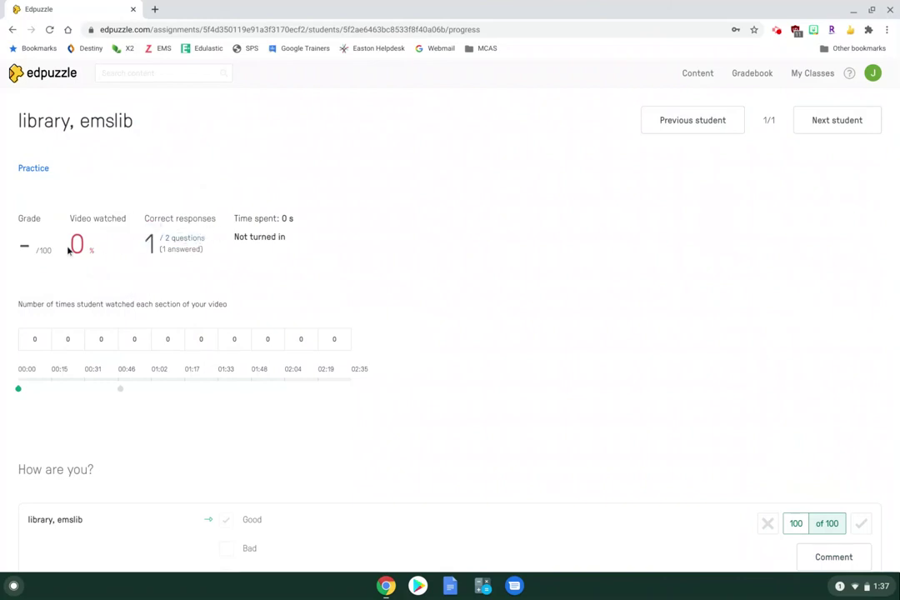
scroll(69, 250, down, 2)
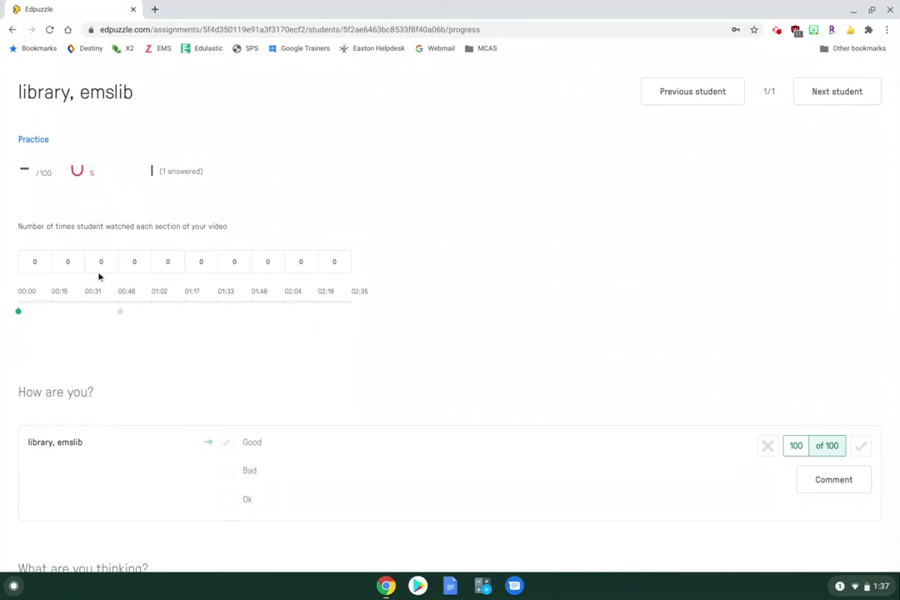
scroll(99, 277, down, 2)
scroll(99, 275, down, 1)
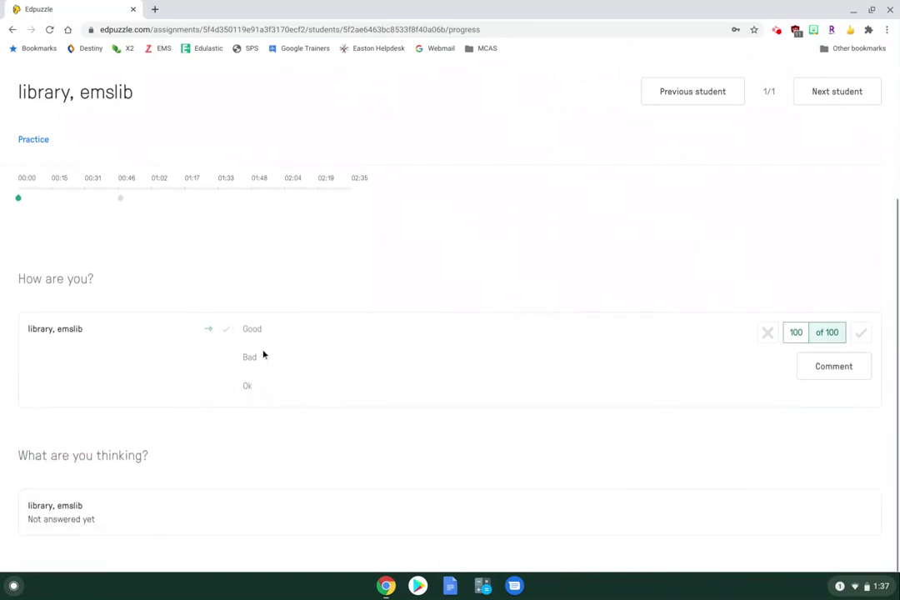
scroll(202, 464, up, 5)
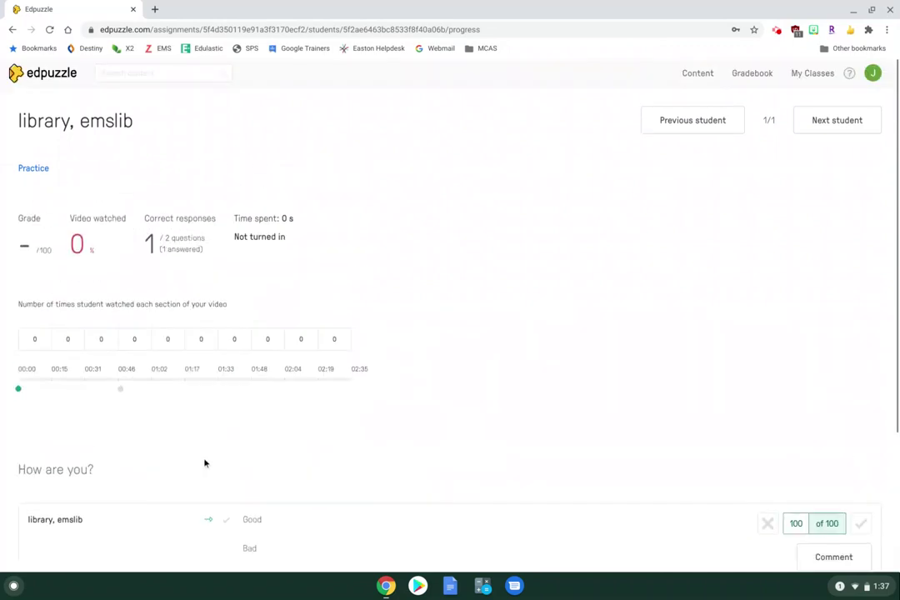
scroll(328, 240, down, 5)
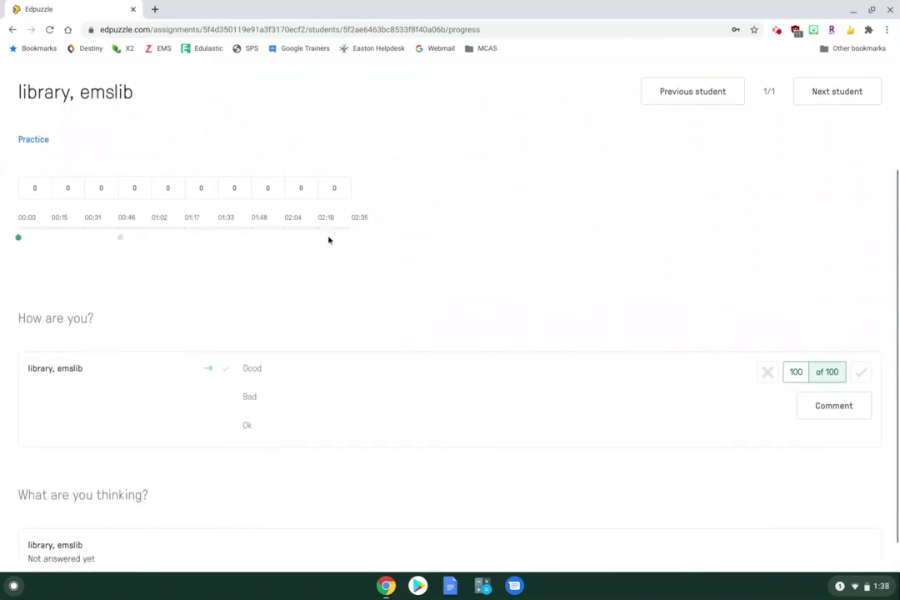
scroll(73, 338, up, 5)
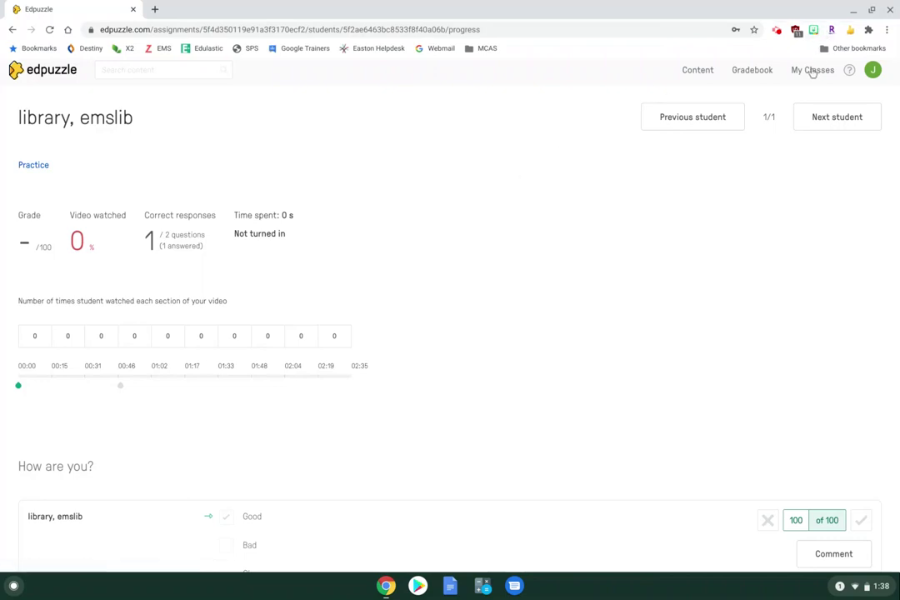
- Start creating a video from My Content and browse the suggested Edpuzzle videos and the full YouTube selection
click(689, 73)
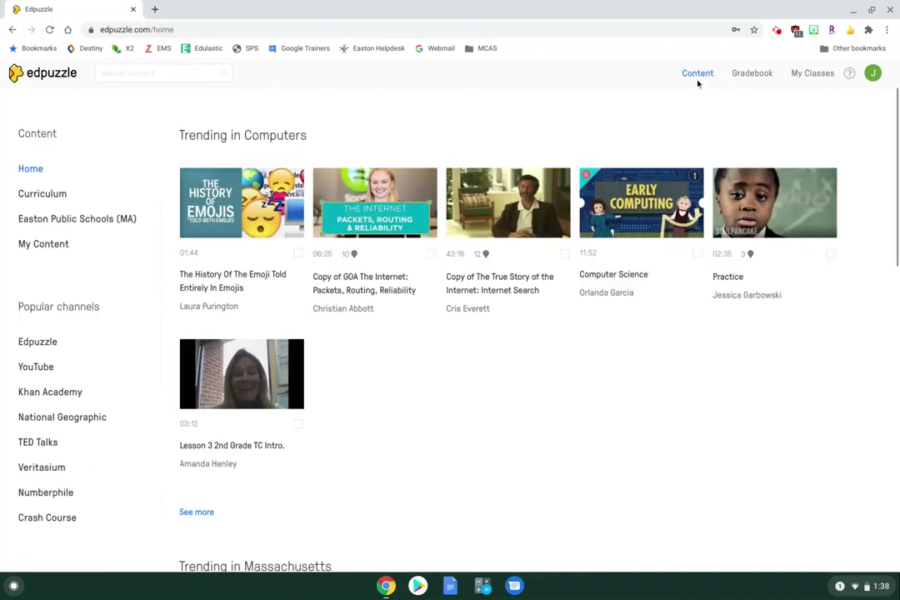
click(42, 247)
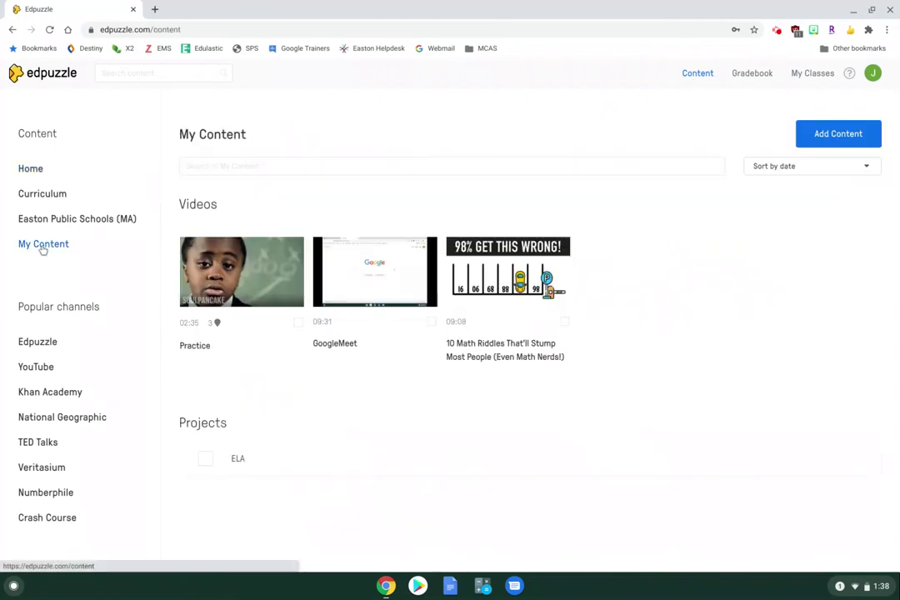
click(814, 134)
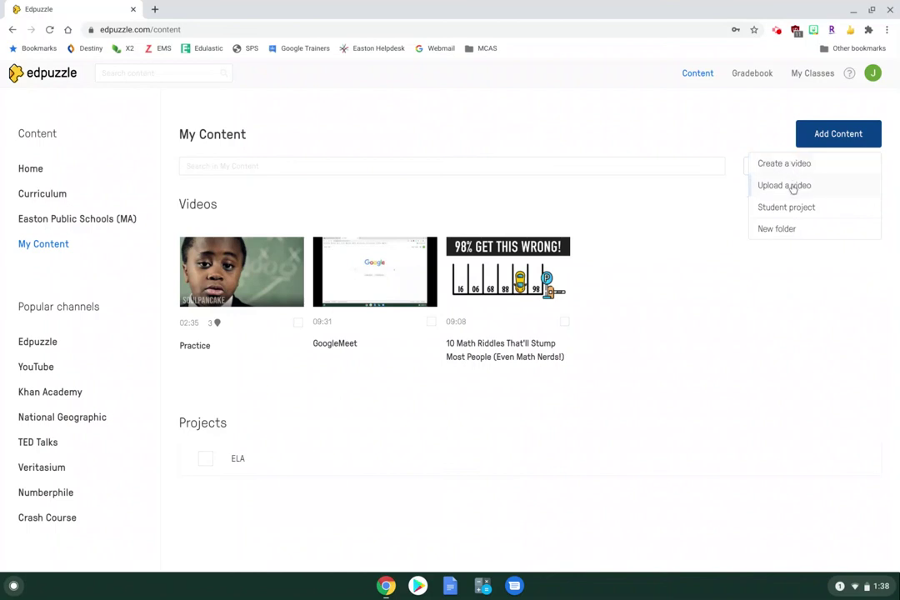
click(798, 163)
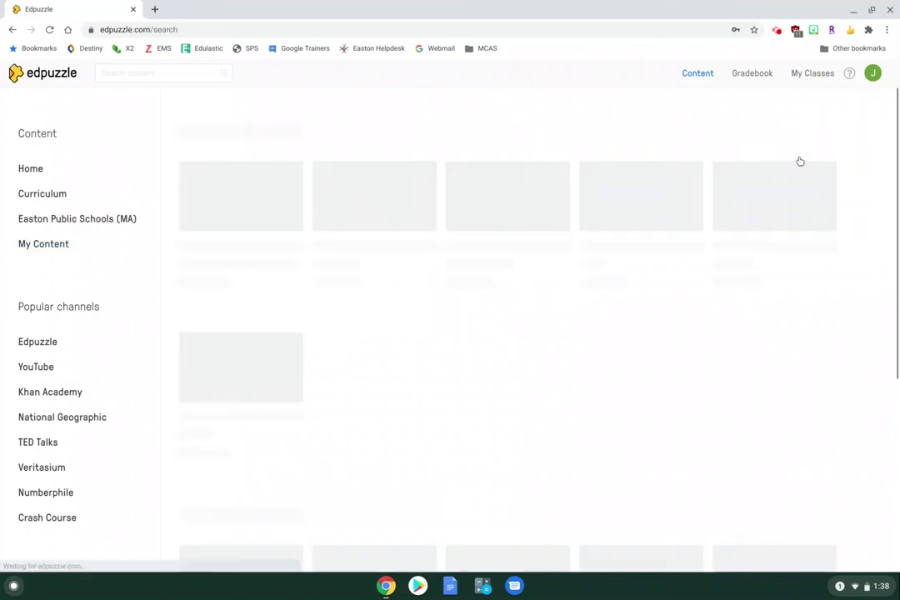
scroll(388, 373, down, 5)
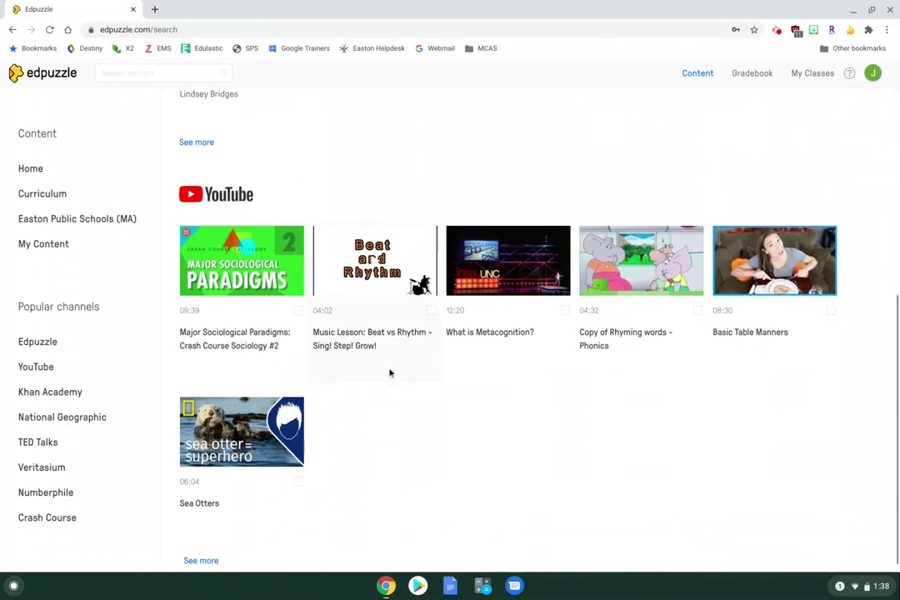
scroll(388, 373, up, 5)
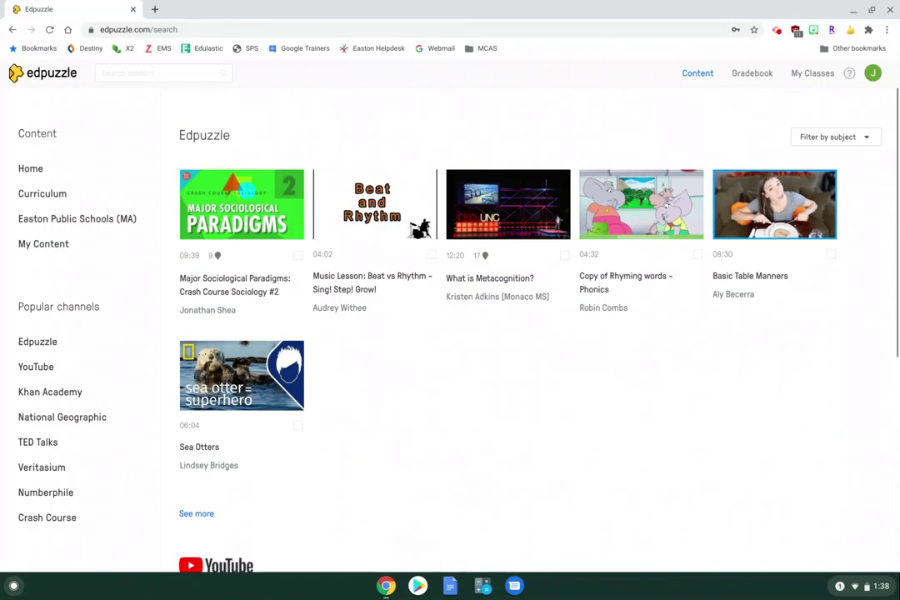
scroll(455, 334, down, 5)
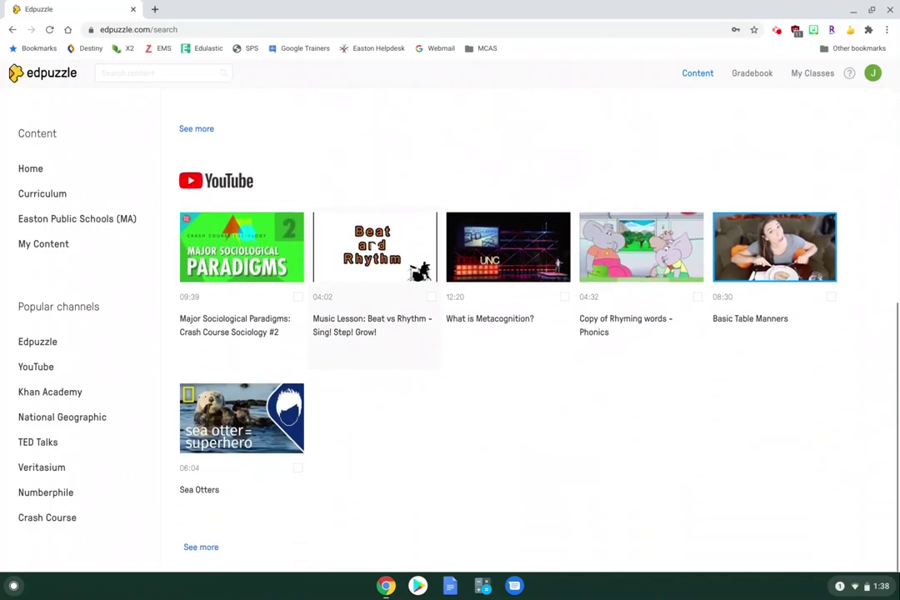
click(201, 547)
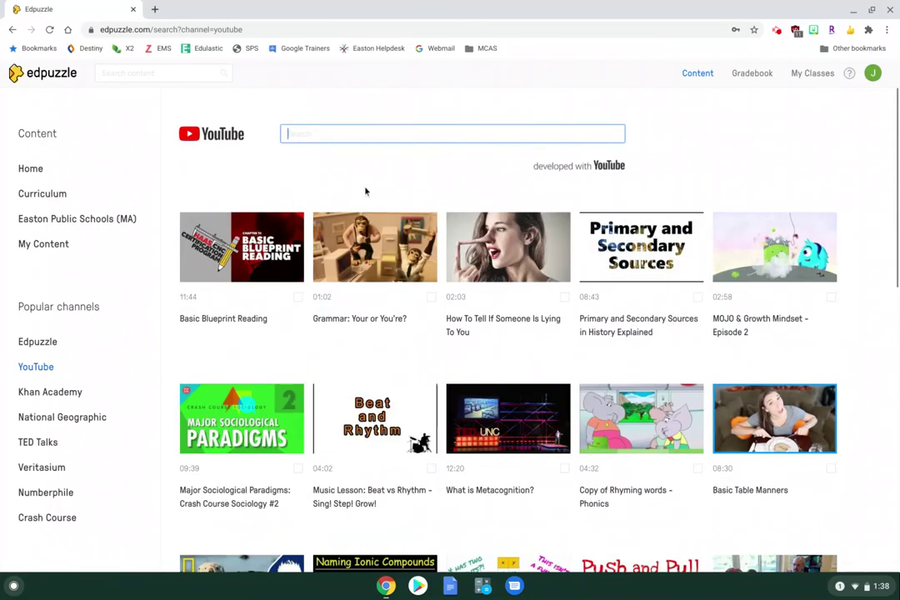
scroll(365, 196, down, 6)
scroll(362, 204, up, 6)
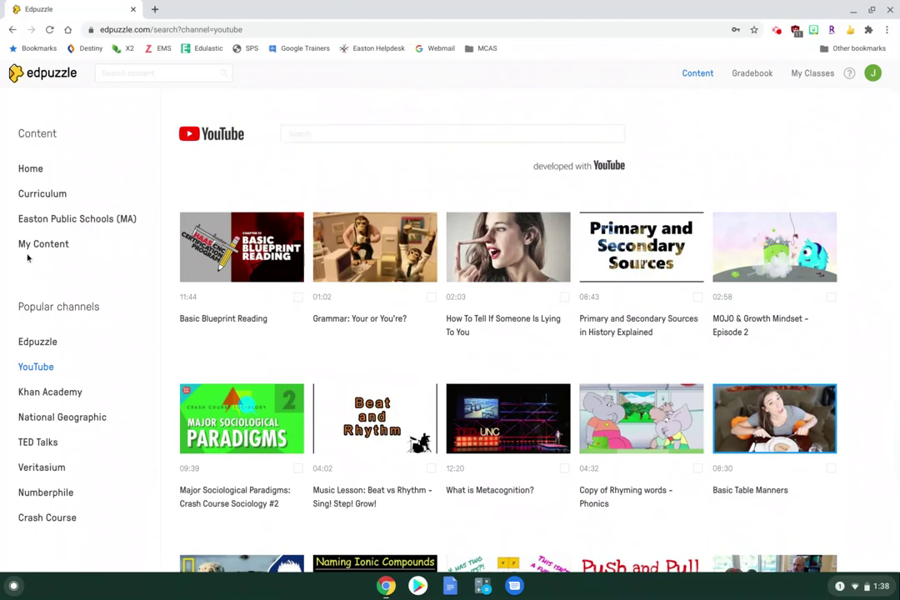
- Start a video upload from My Content and connect Google Drive using the teacher's school Google account
click(34, 245)
click(839, 142)
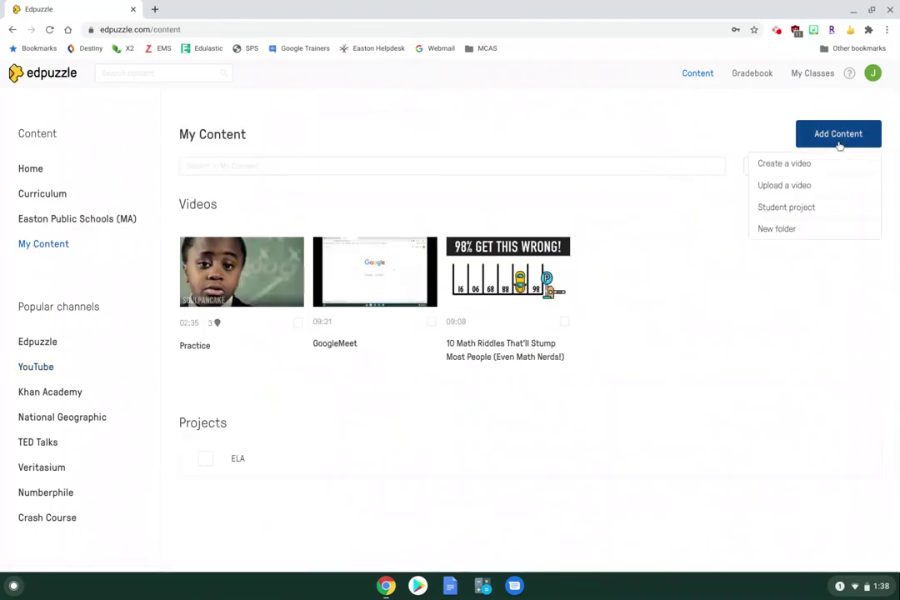
click(804, 185)
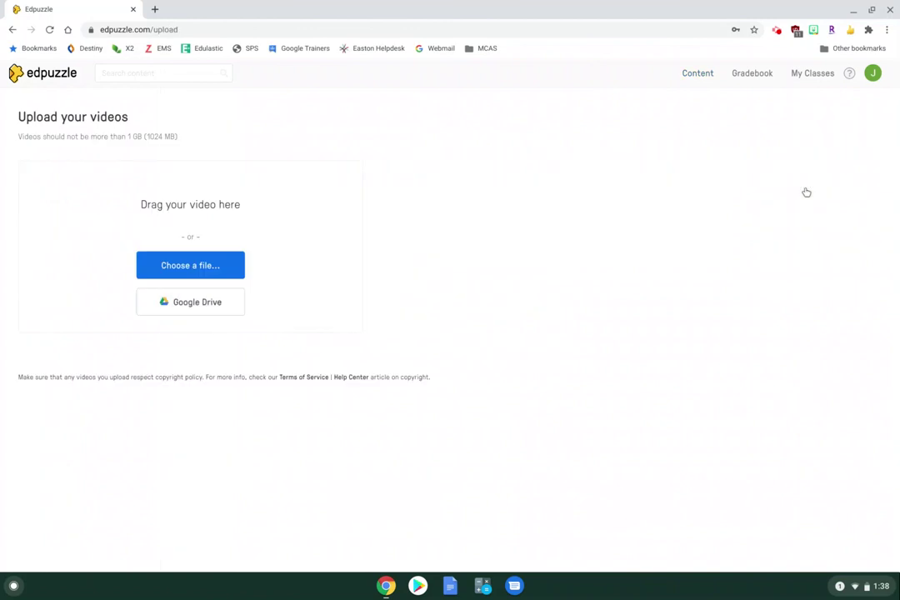
click(190, 303)
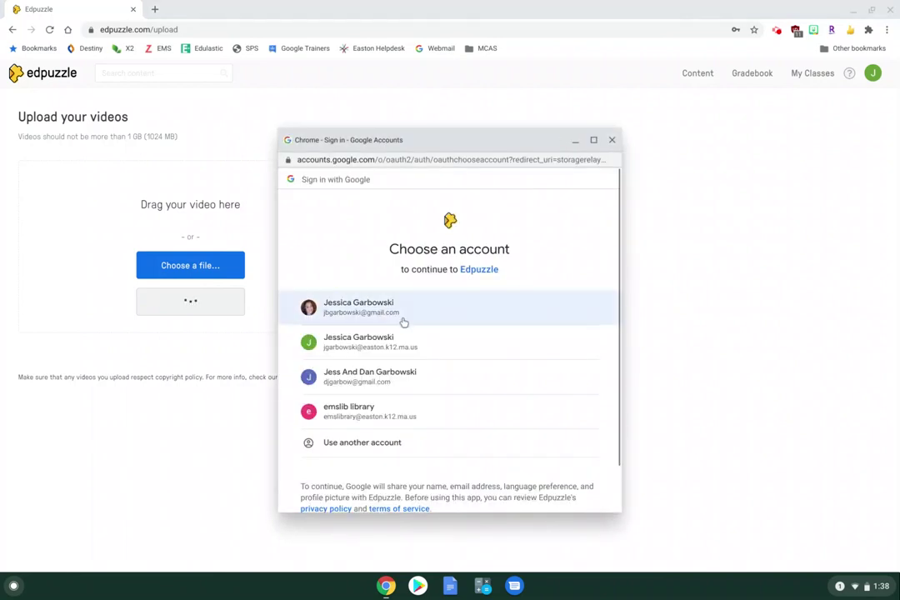
click(406, 344)
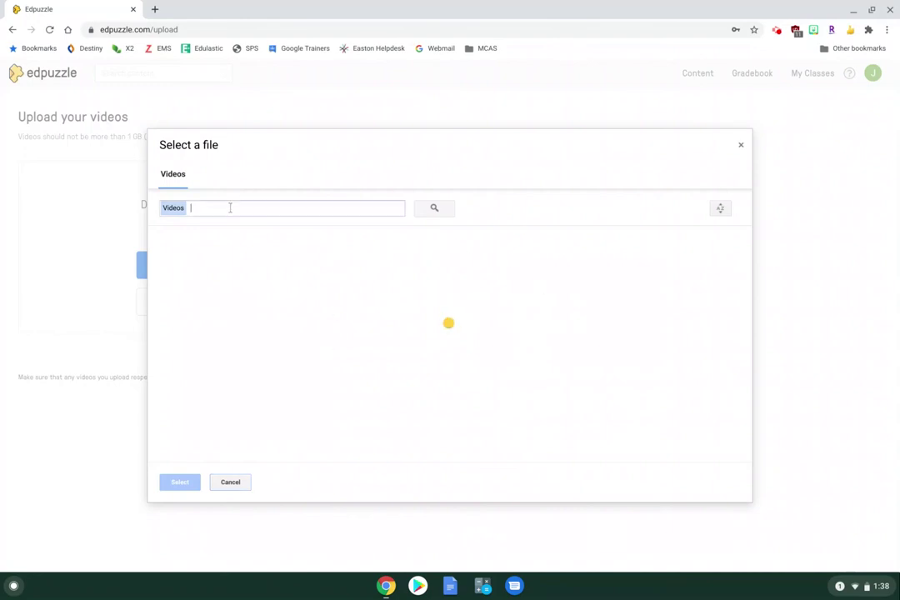
- Search the Drive videos for "practice" and upload PracticeVideo.webm to My Content
text(practice)
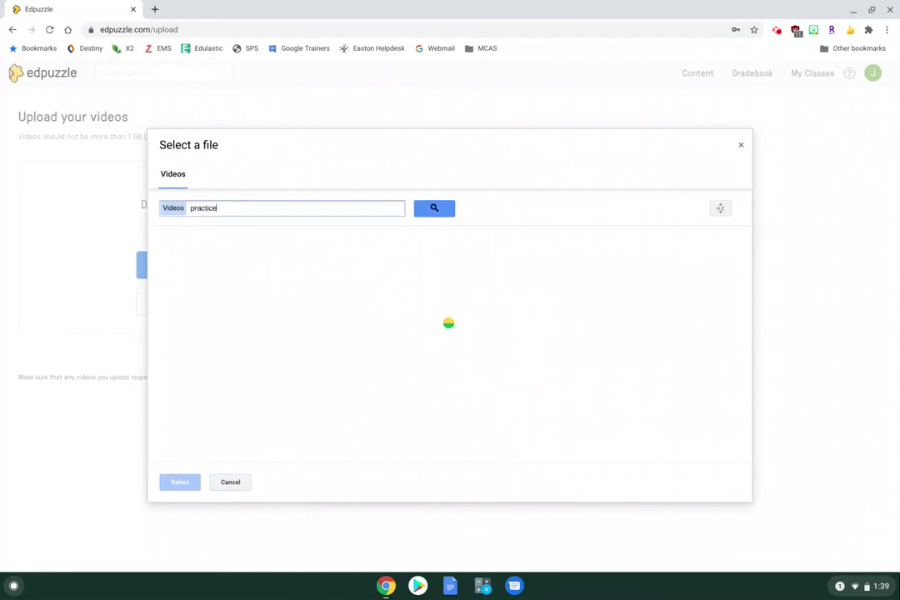
key(Return)
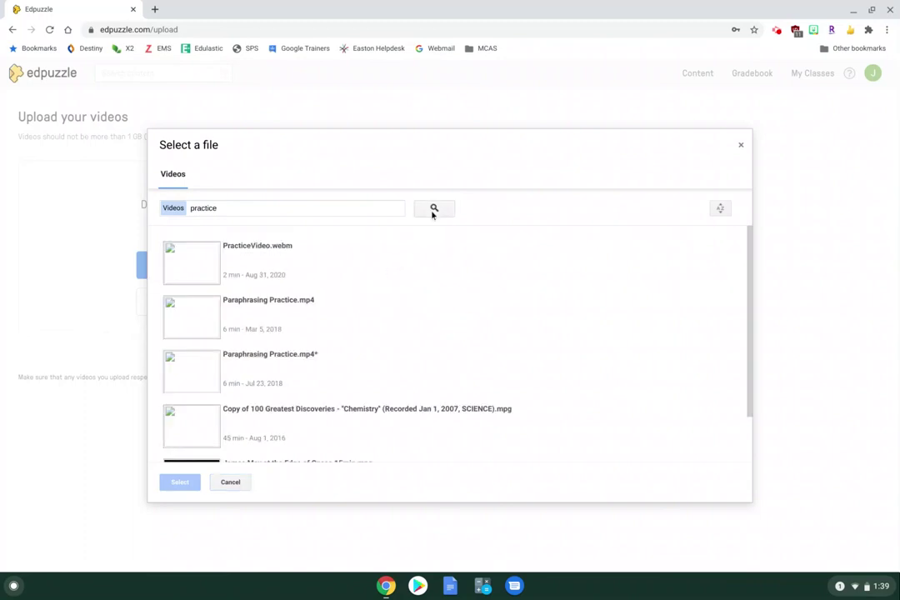
click(346, 255)
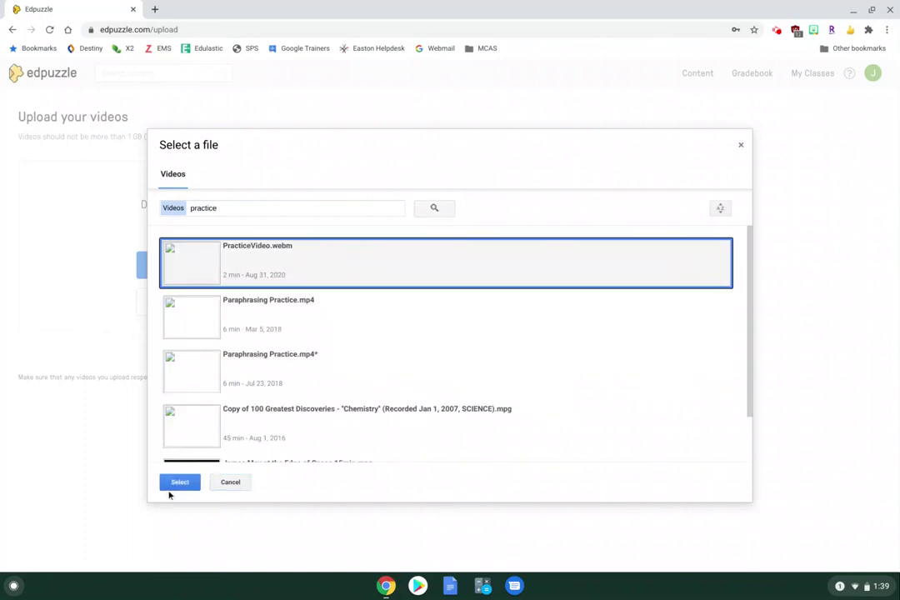
click(173, 486)
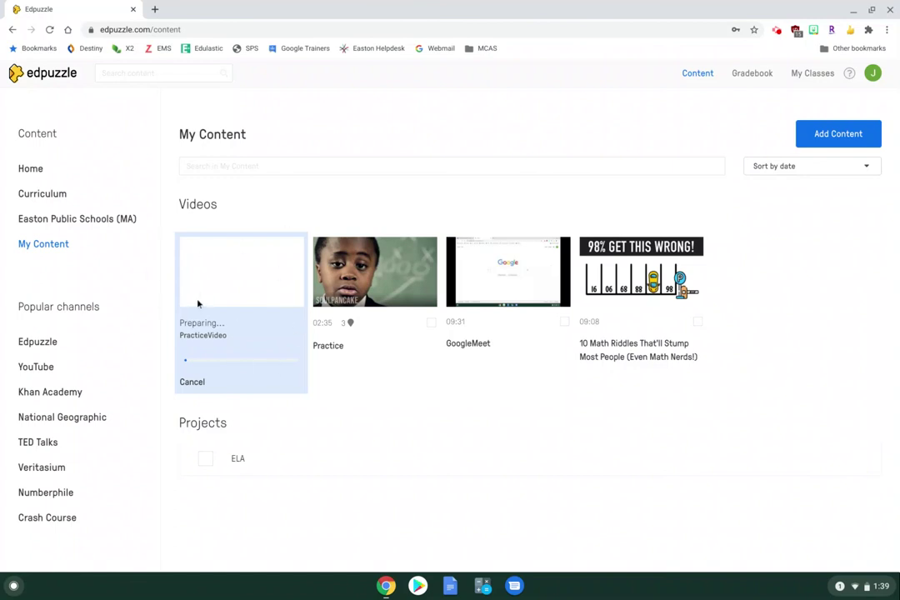
- Open the GoogleMeet video for editing and trim its end to 02:37
click(477, 347)
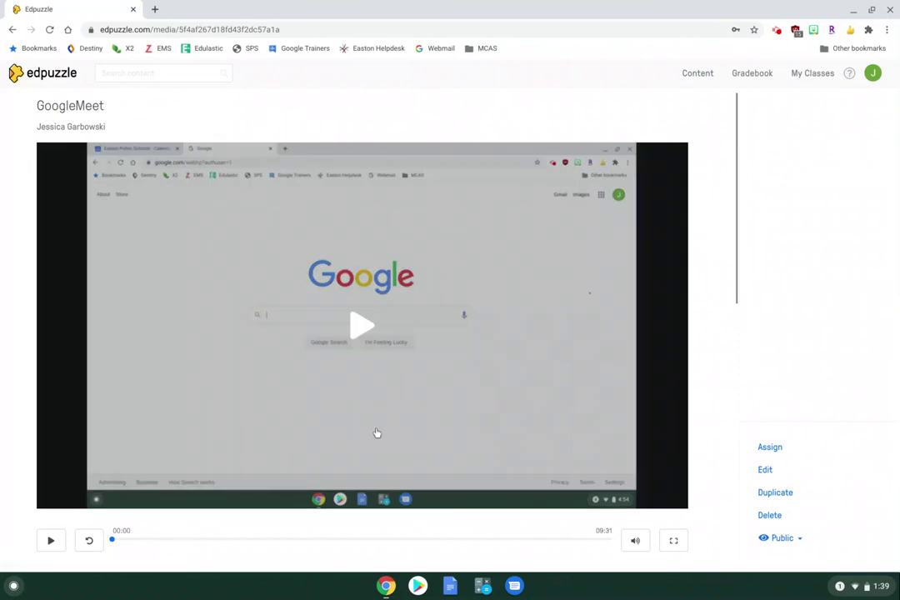
scroll(332, 332, down, 3)
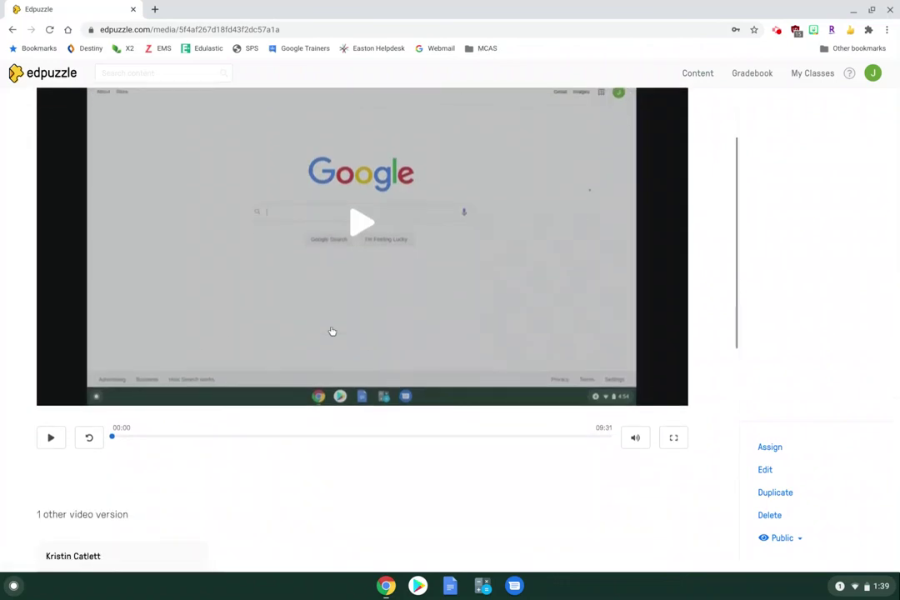
scroll(332, 332, up, 3)
scroll(332, 332, down, 8)
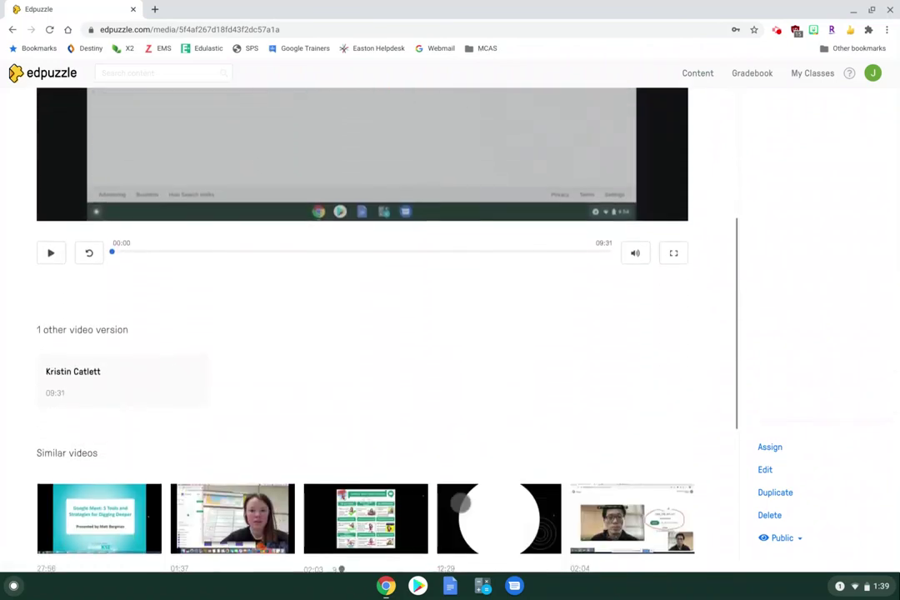
scroll(341, 569, up, 5)
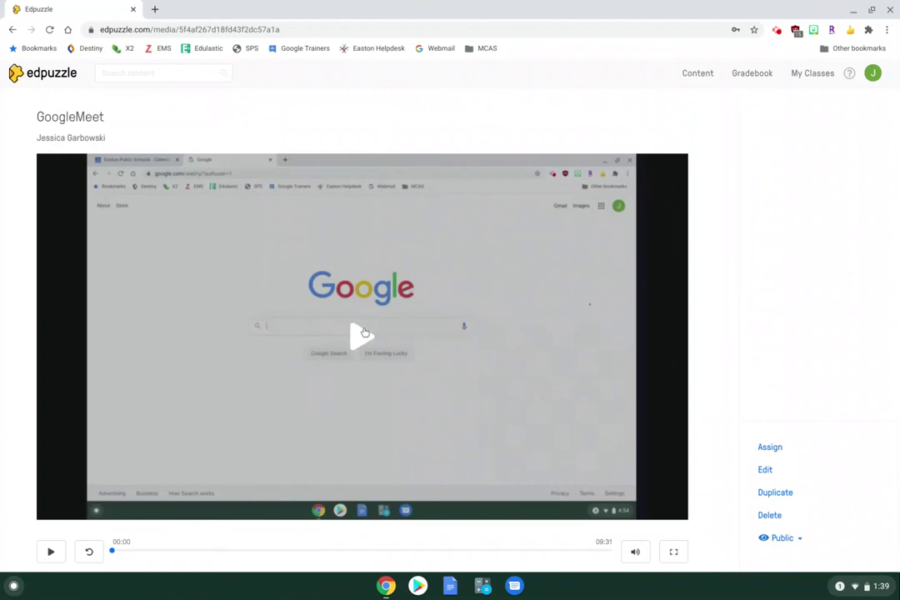
click(765, 470)
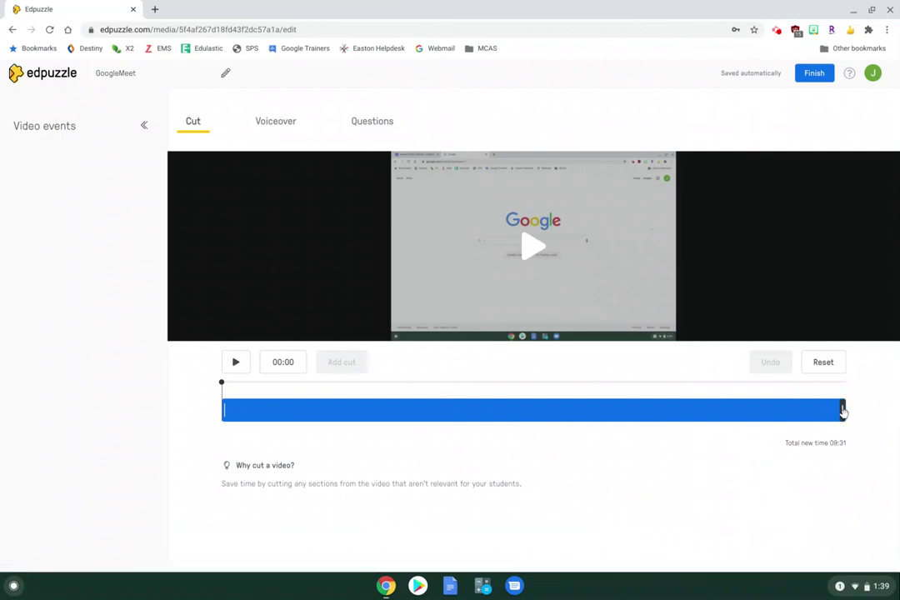
drag(842, 410, 394, 402)
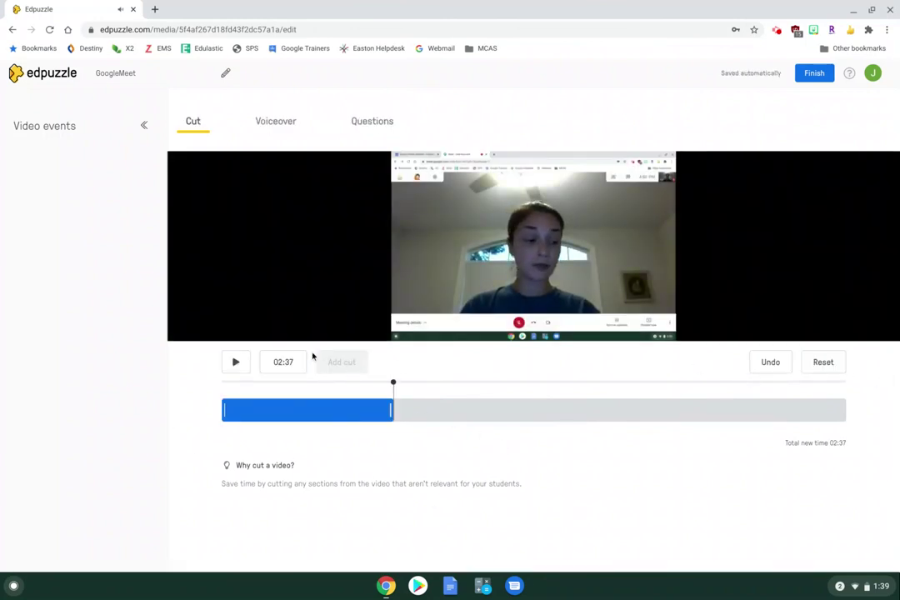
- Review the voiceover option and the blank multiple-choice question form for the GoogleMeet video
click(275, 127)
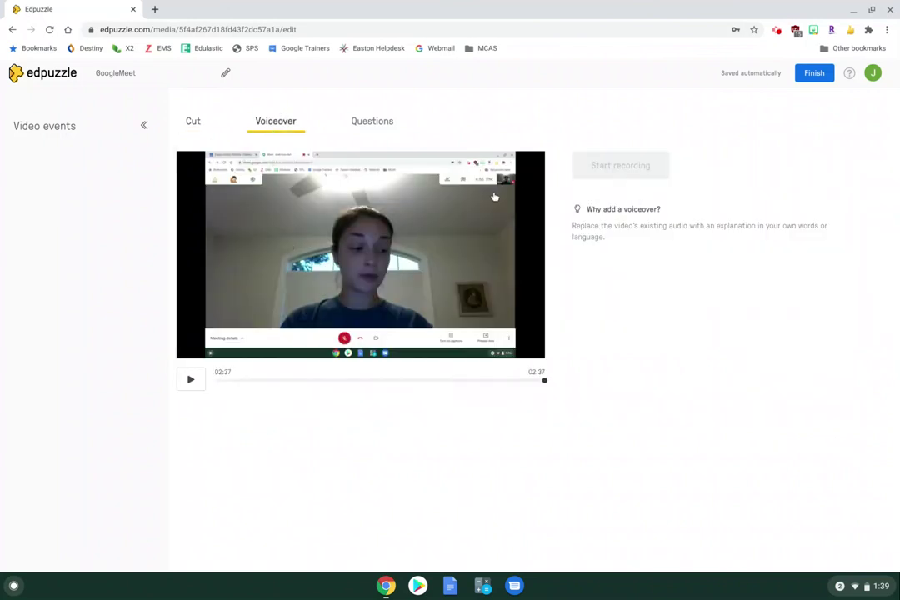
click(354, 125)
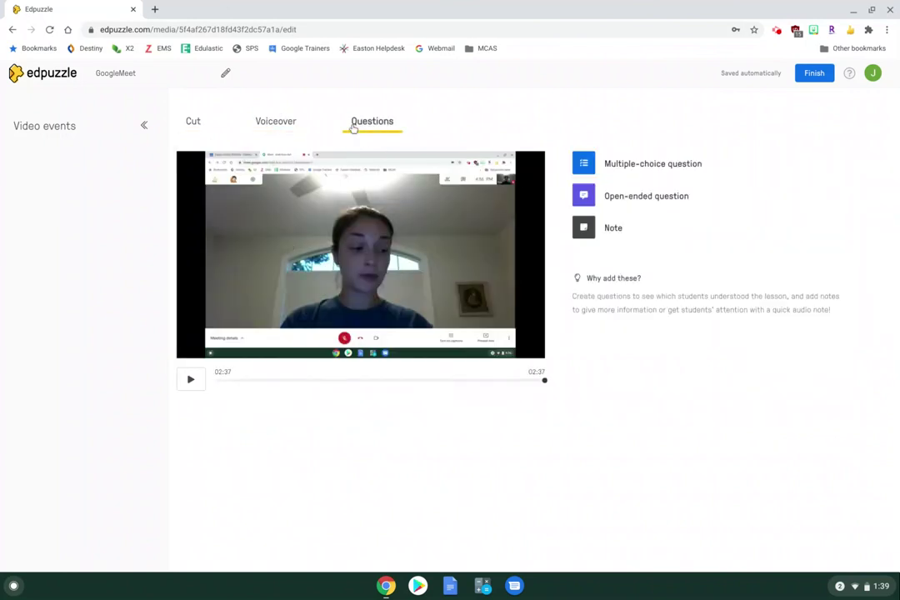
click(651, 165)
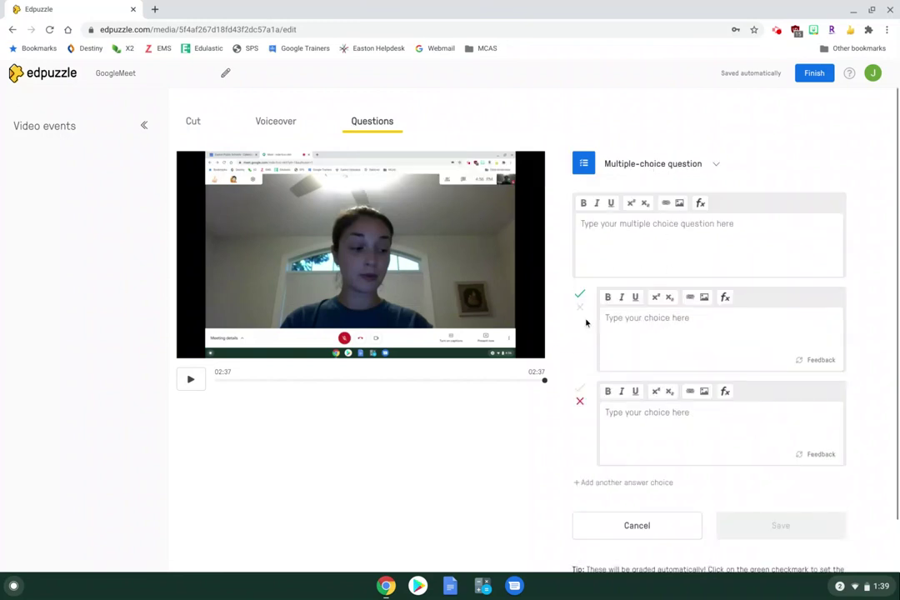
scroll(566, 226, down, 1)
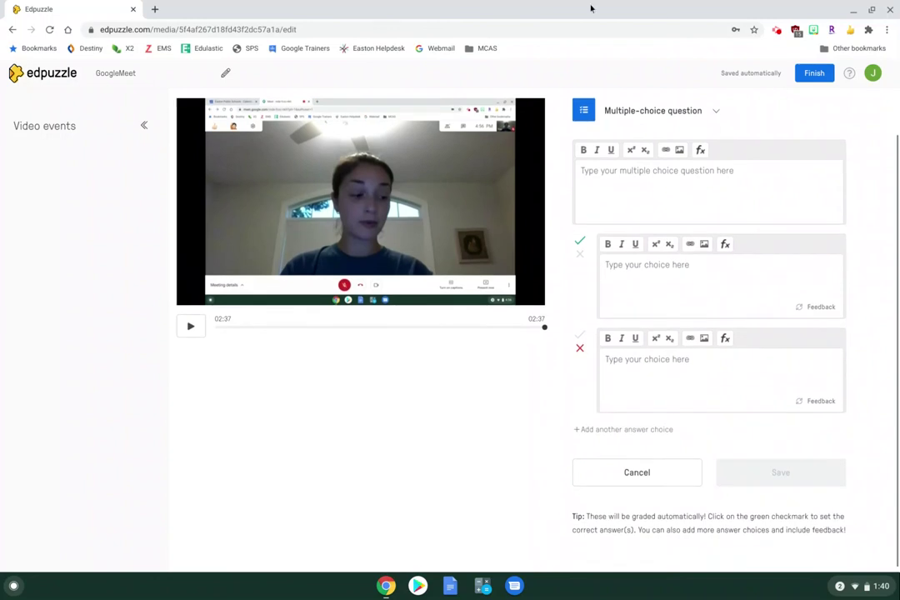
- Finish editing the GoogleMeet video, then view its class assignment options and close them without assigning it
click(827, 73)
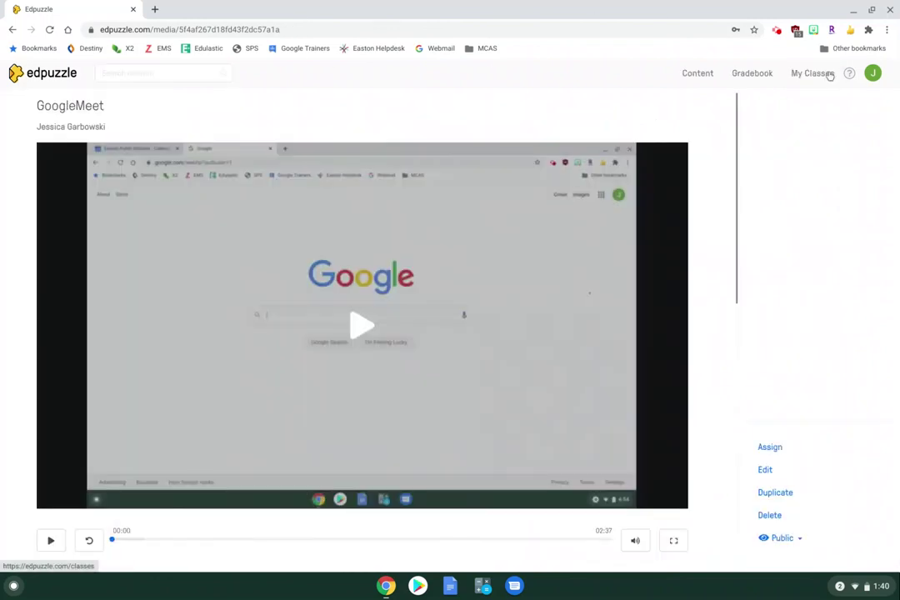
click(773, 449)
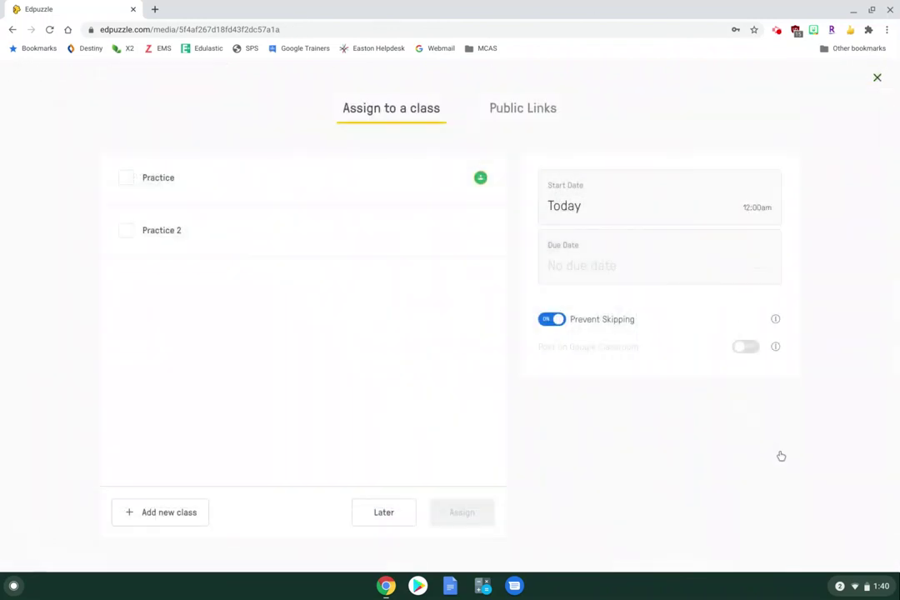
click(877, 77)
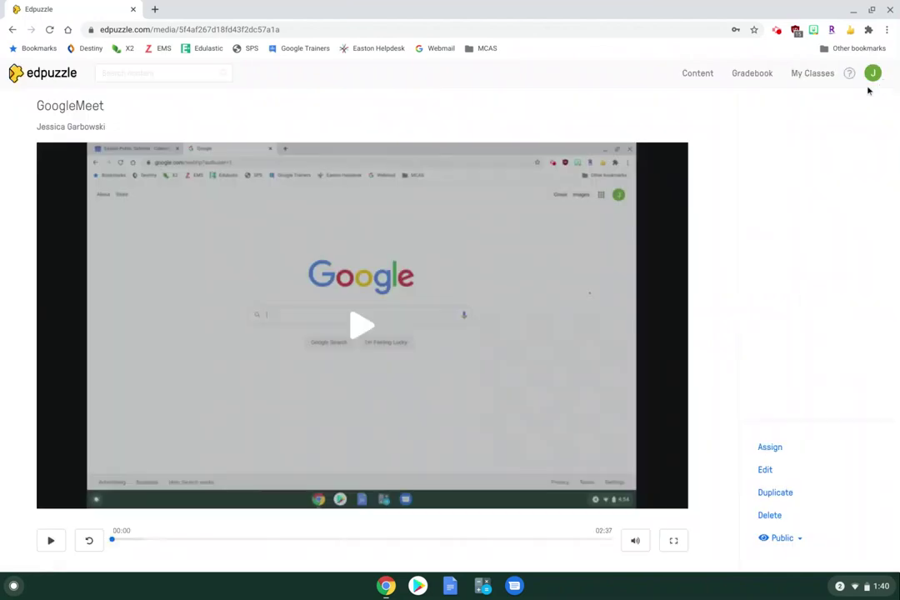
click(775, 30)
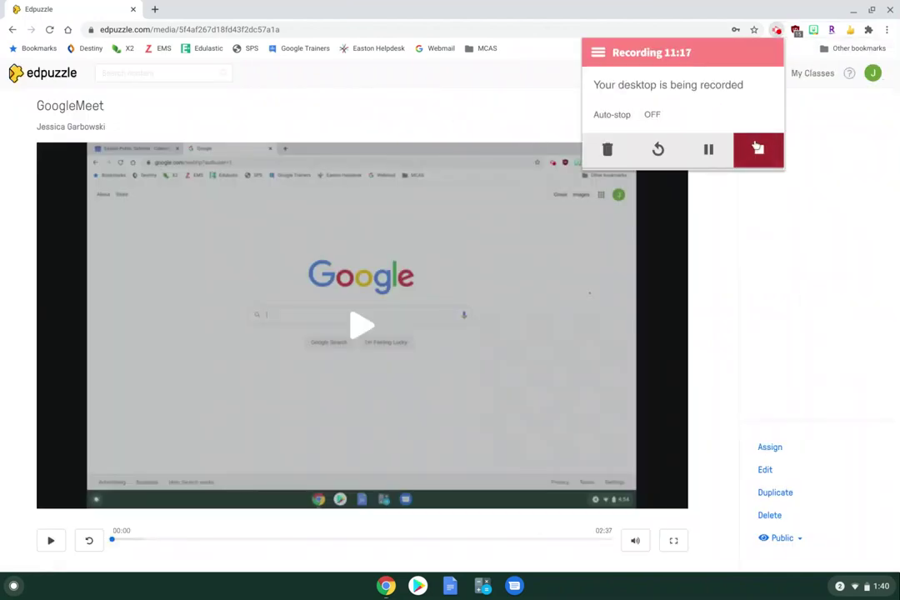